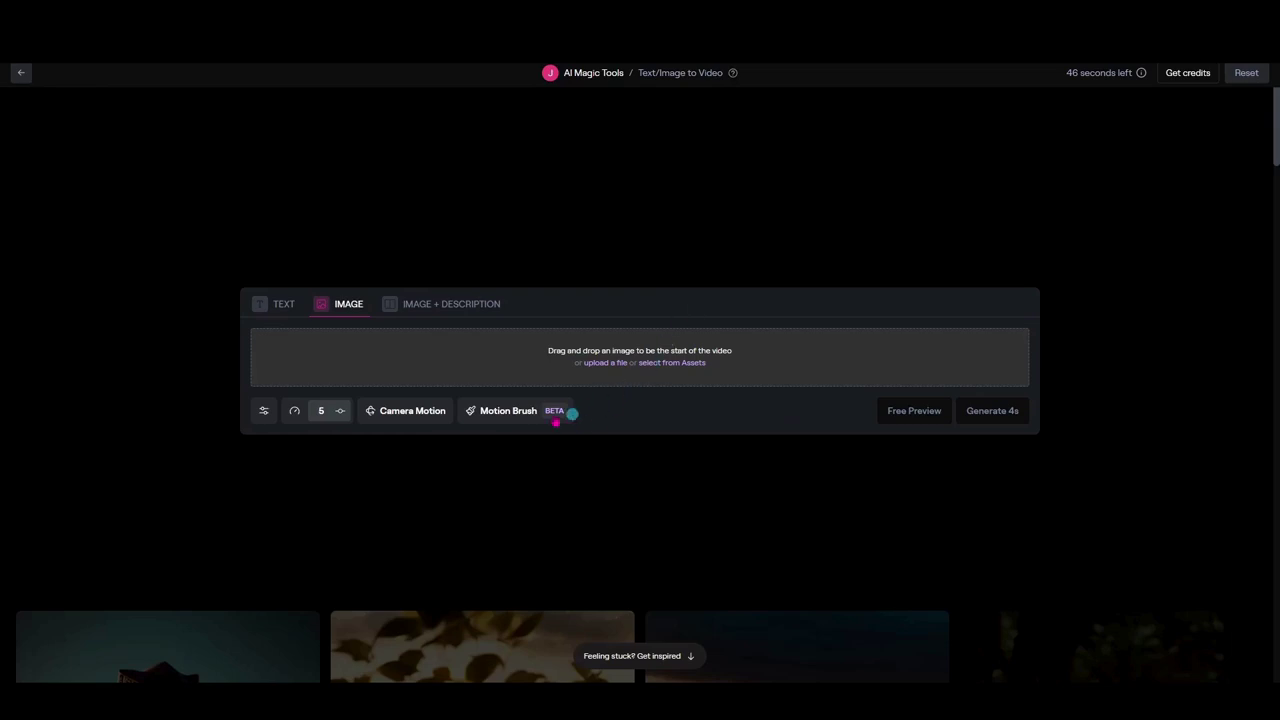
Open Motion Brush past its introduction and look through the available brushes, from Brush 2 to Brush 5
click(497, 414)
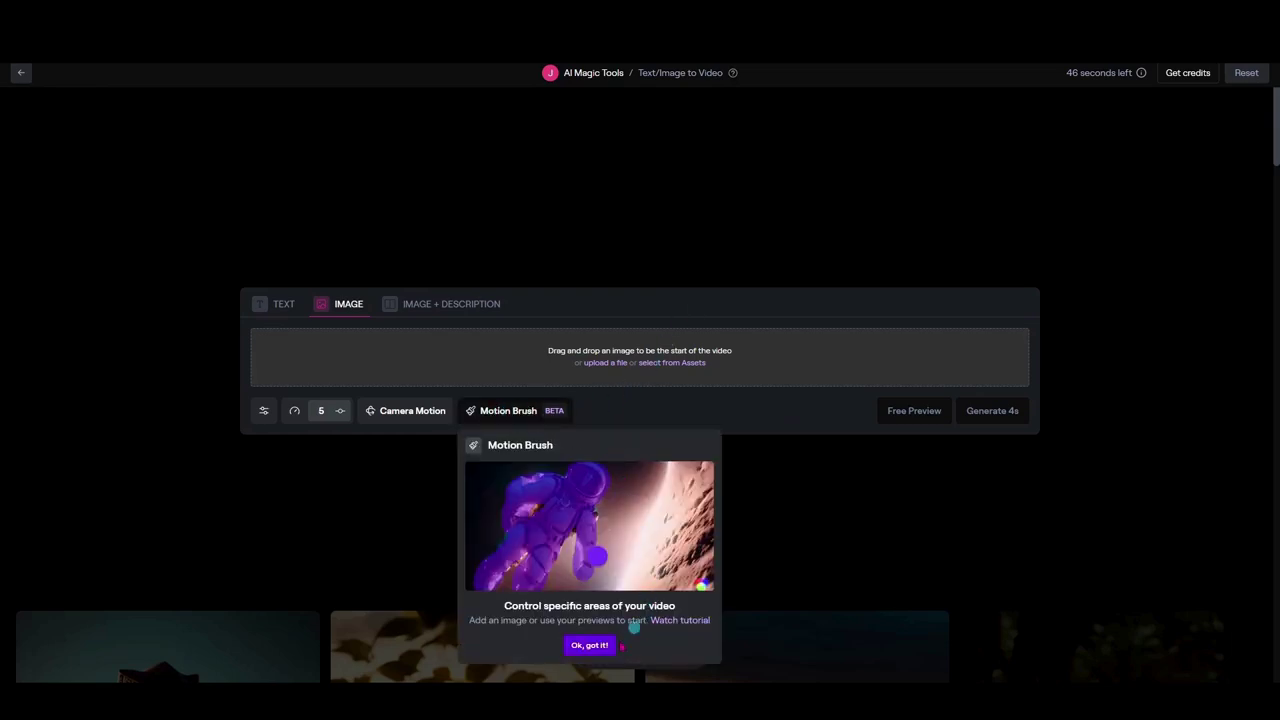
click(589, 645)
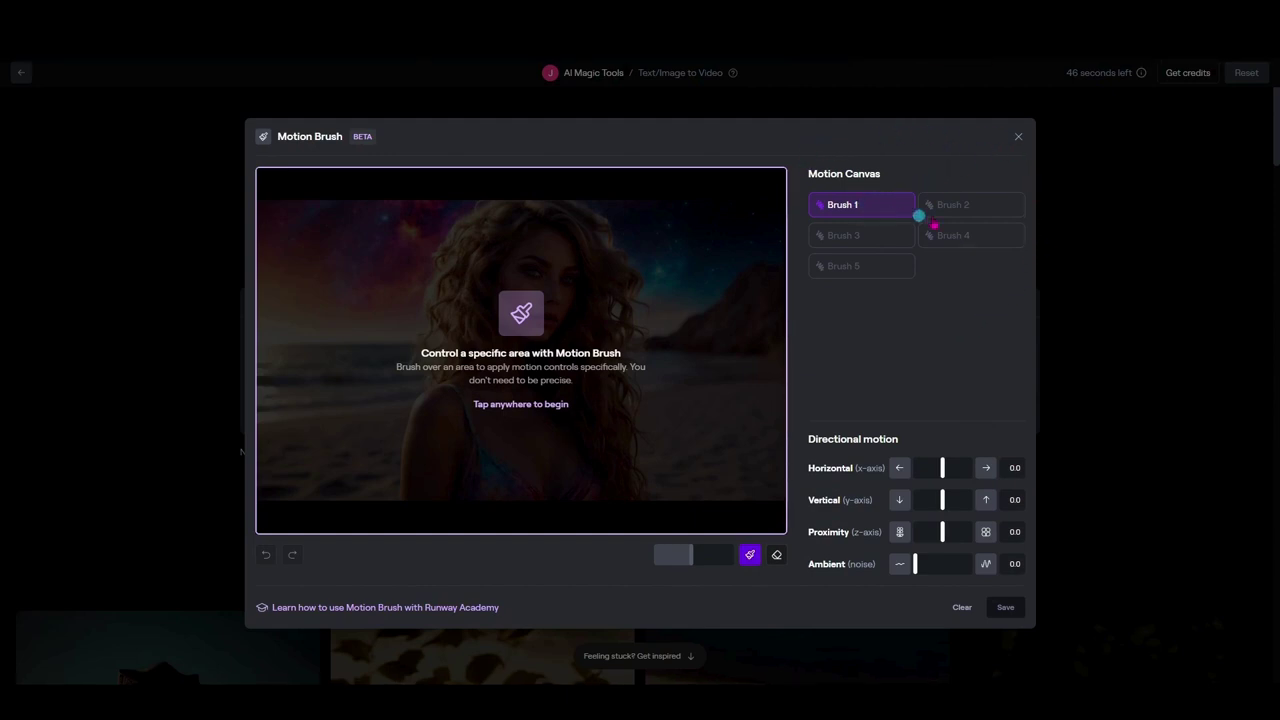
click(968, 205)
click(893, 238)
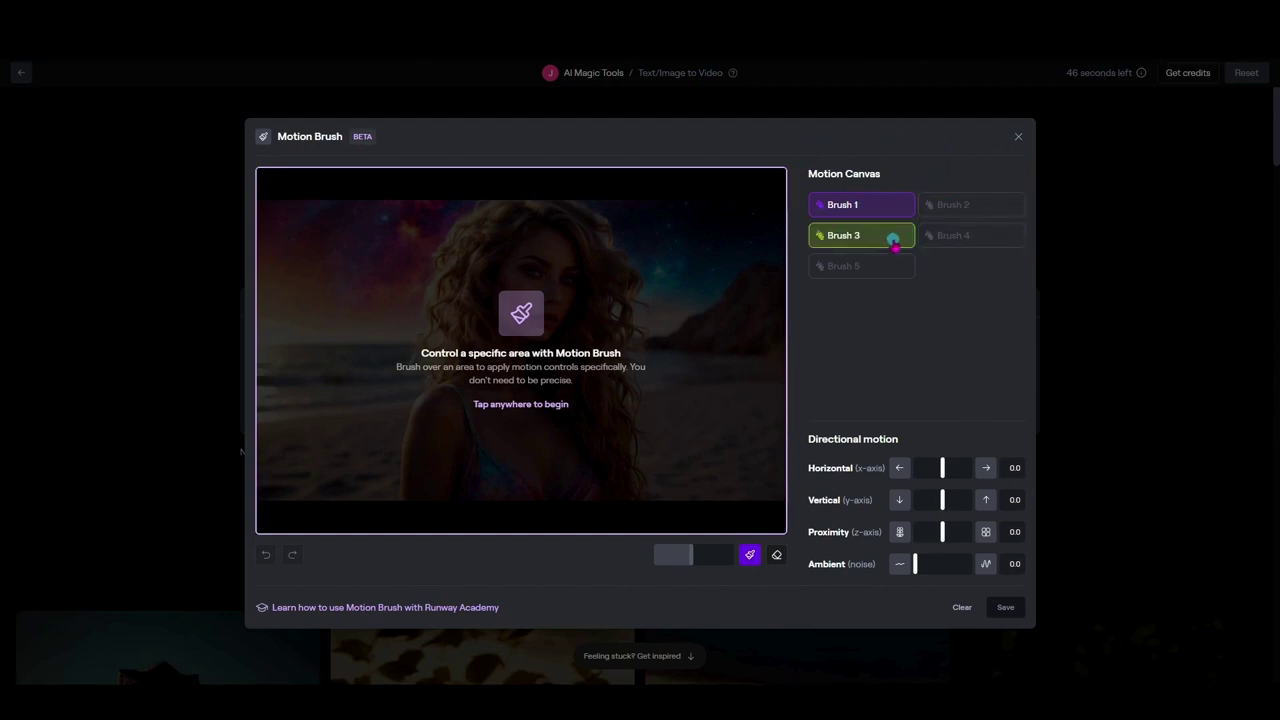
click(953, 239)
click(882, 270)
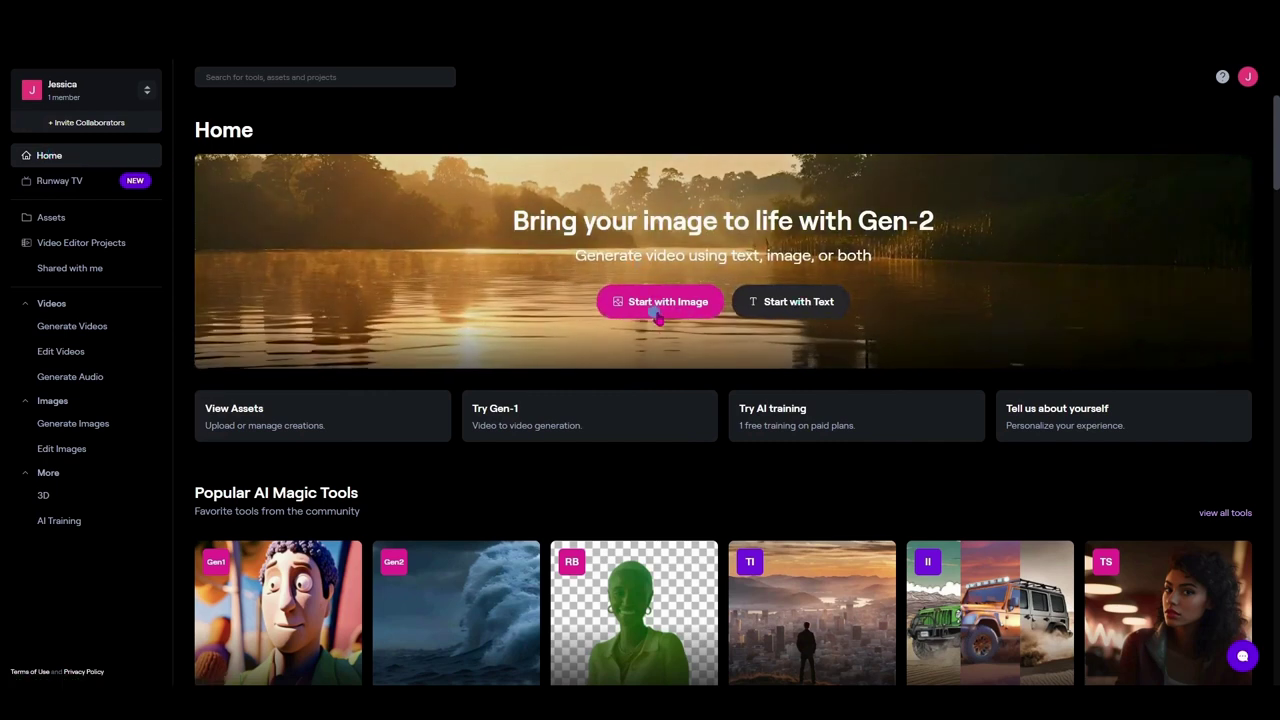
Start an image-to-video generation and choose the bohemian-style-woman image from Assets
click(658, 306)
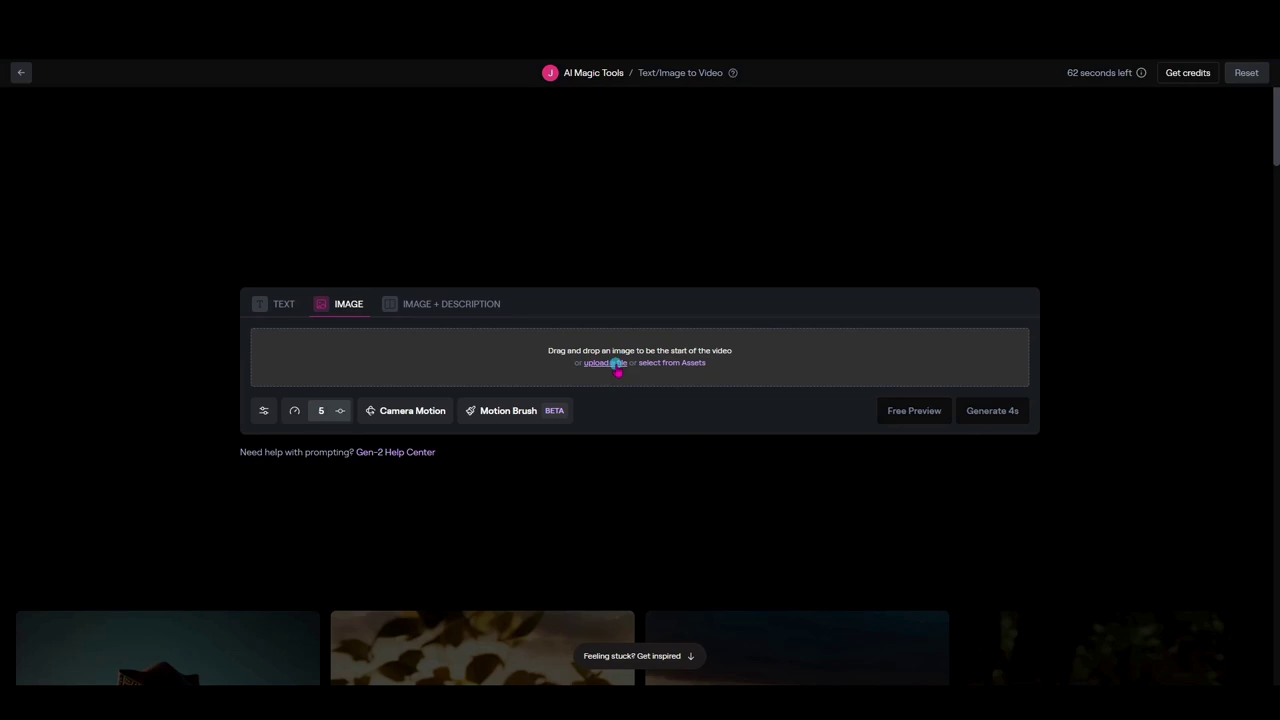
click(667, 364)
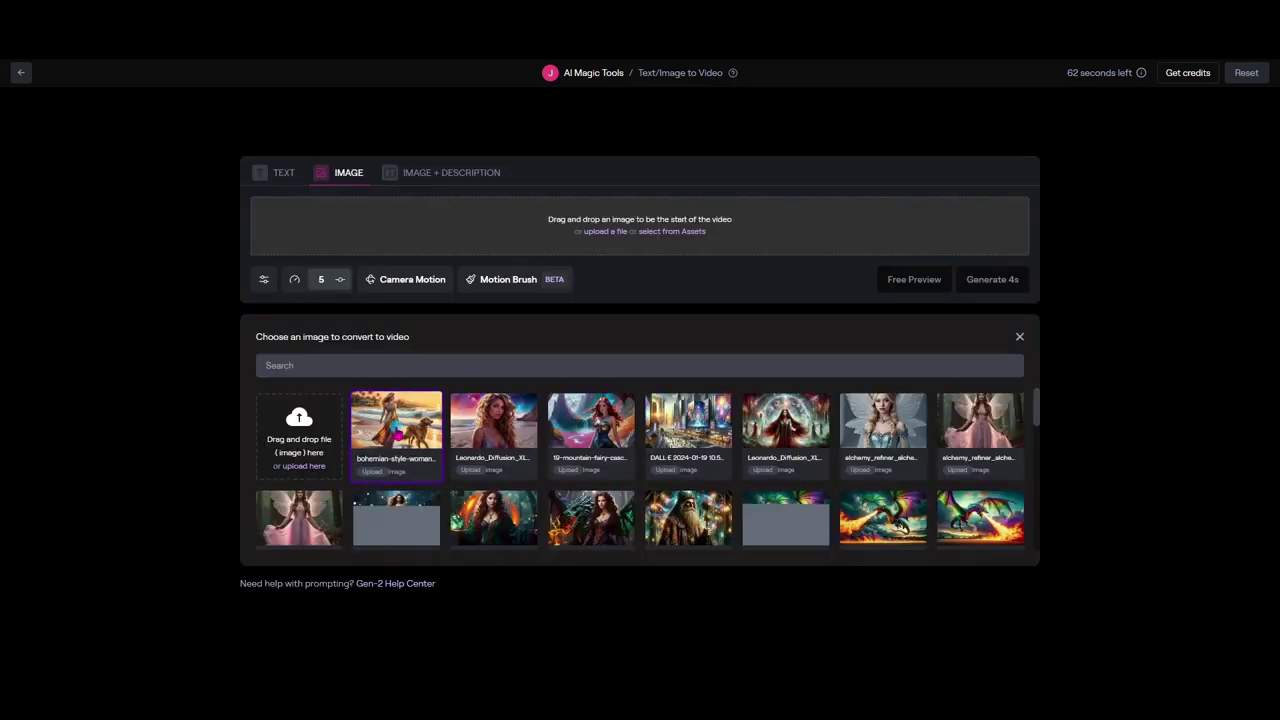
click(397, 432)
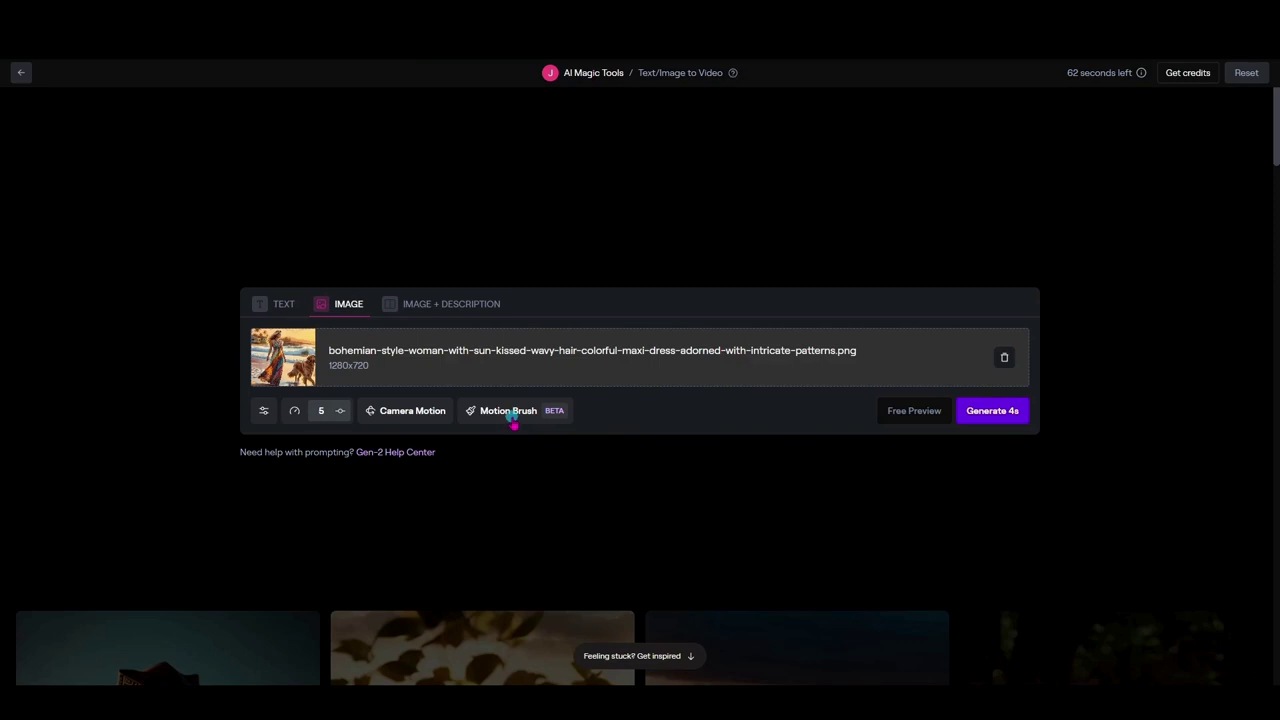
In Motion Brush, paint over the golden retriever with an enlarged Brush 1 and set horizontal motion to 3.0 and ambient to 7.5
click(510, 414)
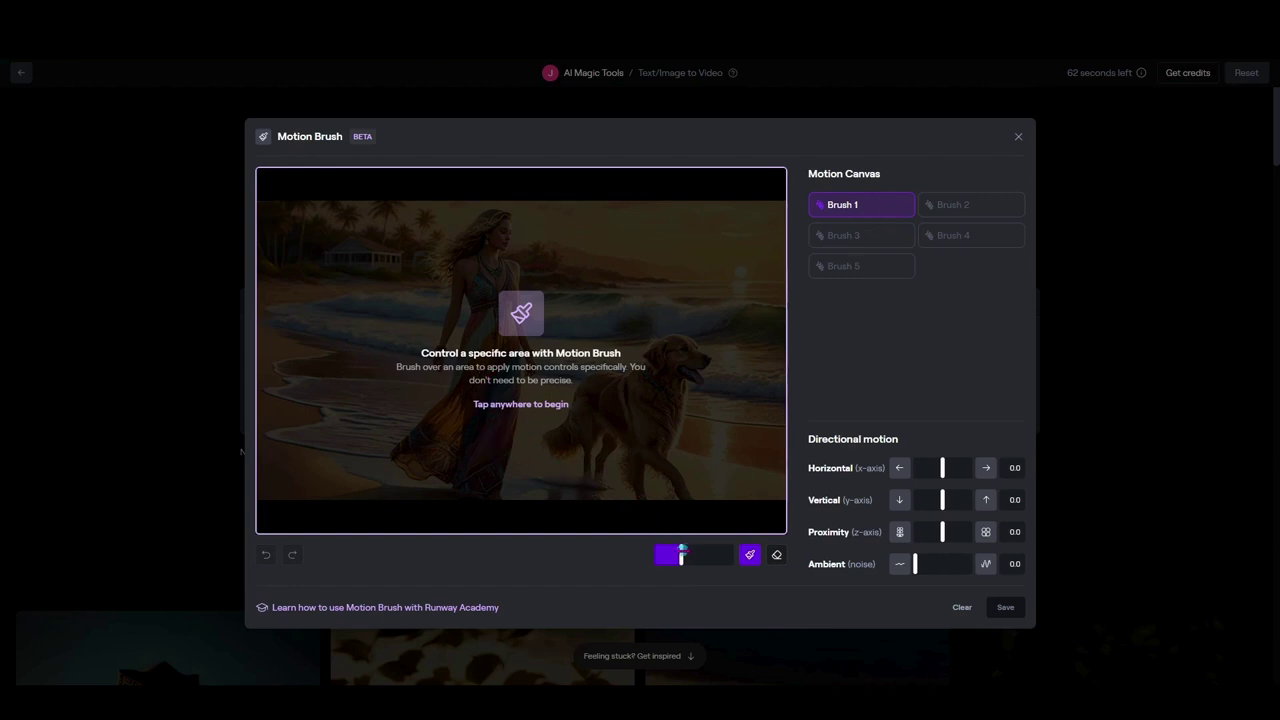
drag(681, 554, 698, 554)
click(595, 383)
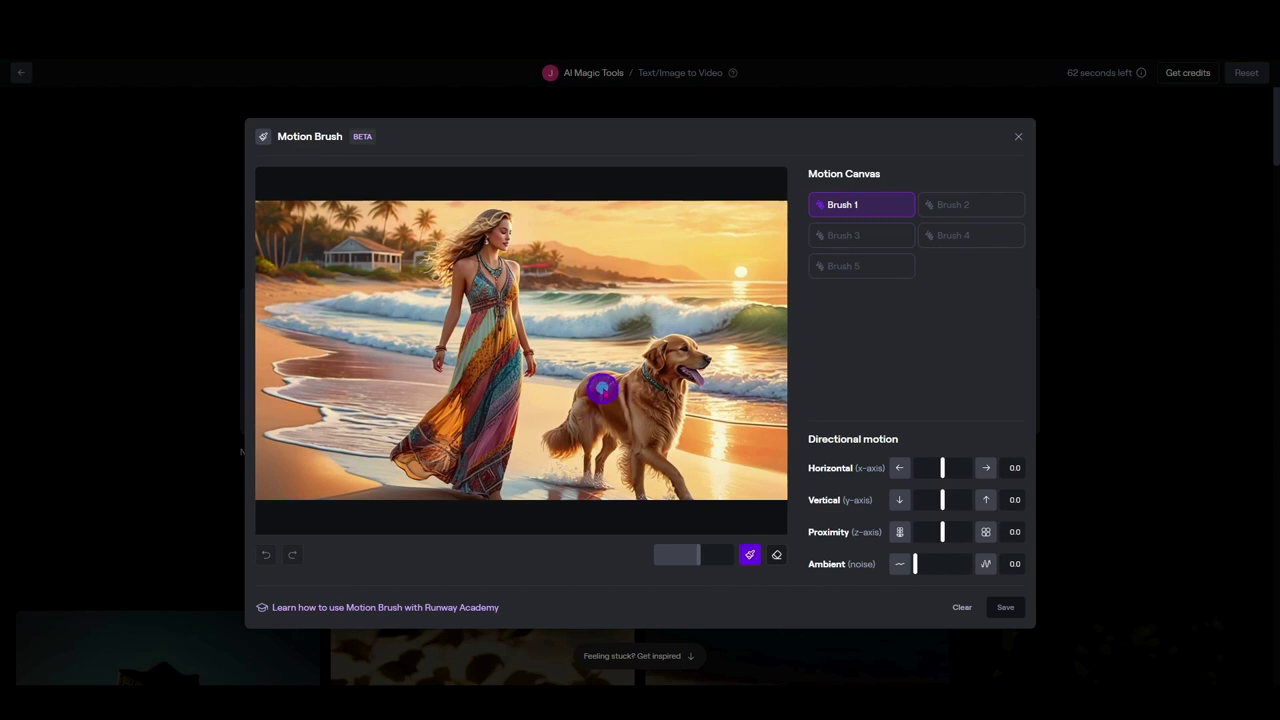
mouse_move(602, 390)
mouse_down()
mouse_move(555, 448)
mouse_move(591, 438)
mouse_move(594, 465)
mouse_move(588, 430)
mouse_move(610, 418)
mouse_move(622, 384)
mouse_move(586, 382)
mouse_move(610, 394)
mouse_move(678, 345)
mouse_move(694, 368)
mouse_move(672, 378)
mouse_move(654, 431)
mouse_move(634, 434)
mouse_move(631, 463)
mouse_move(685, 485)
mouse_up()
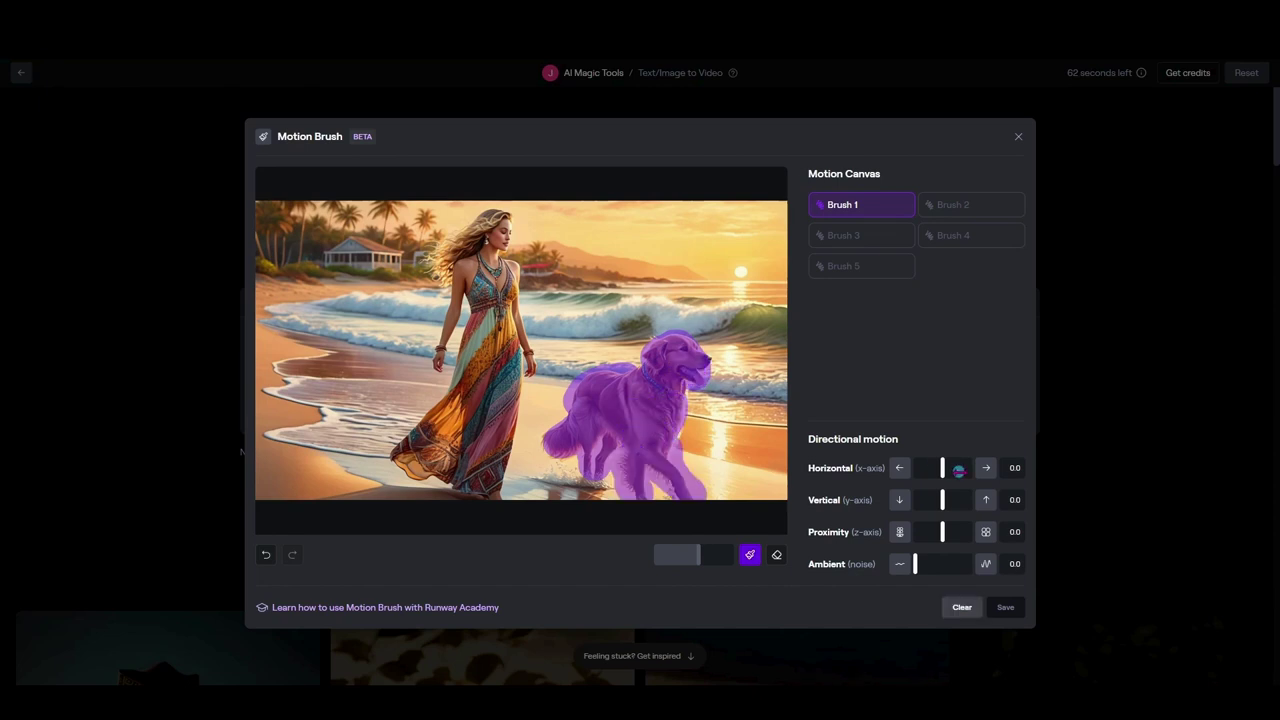
drag(946, 469, 951, 467)
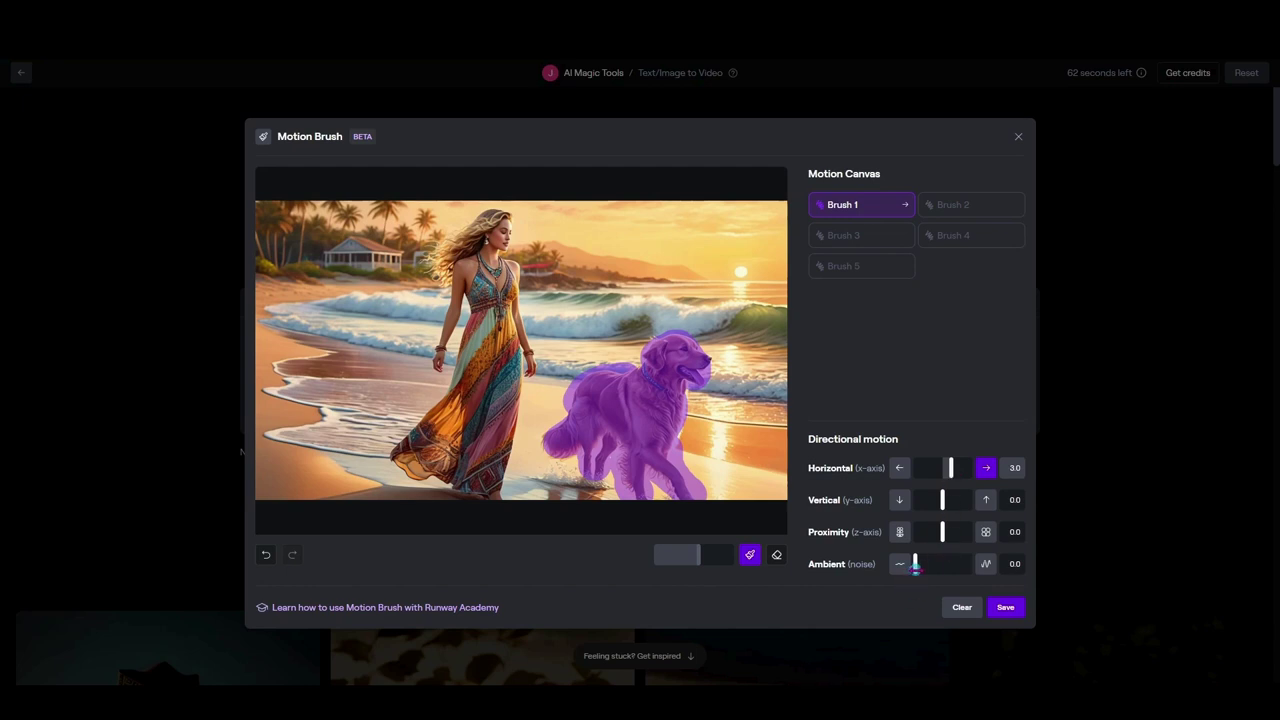
drag(914, 566, 956, 566)
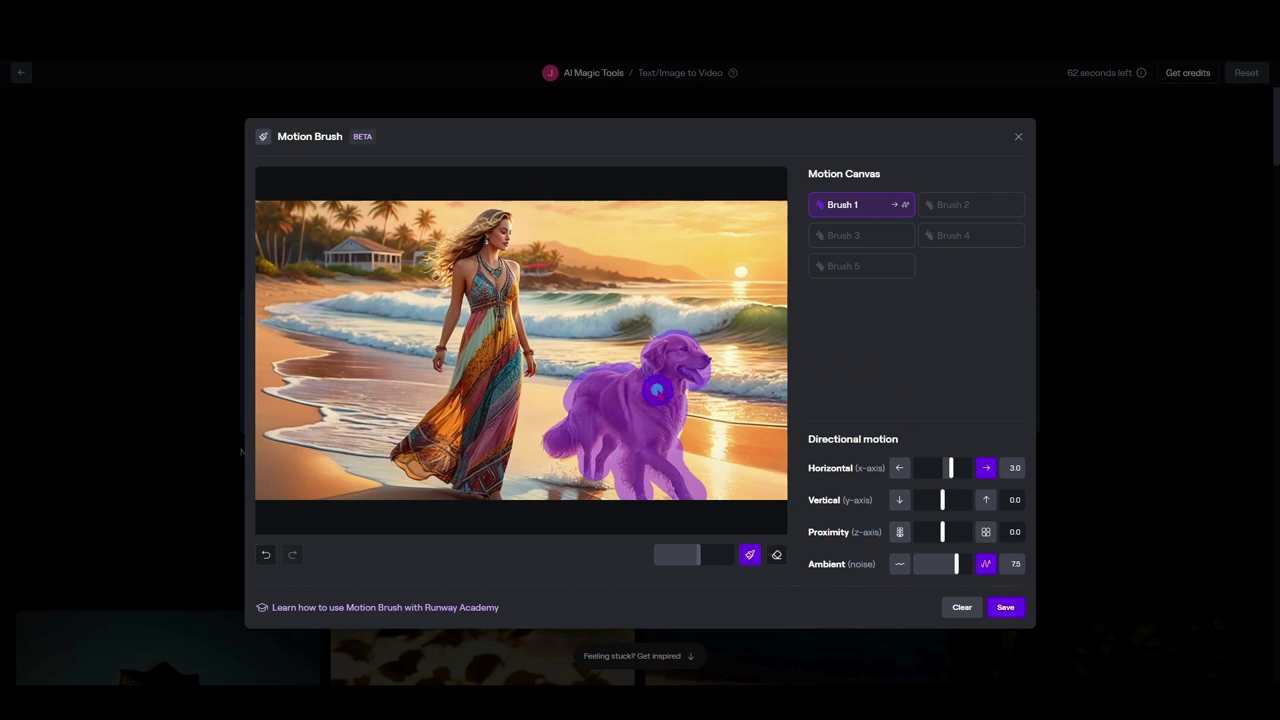
Paint the waves and shoreline with a larger Brush 2 and set horizontal to 3.0, vertical to -2.1 and ambient to 8.5
click(950, 205)
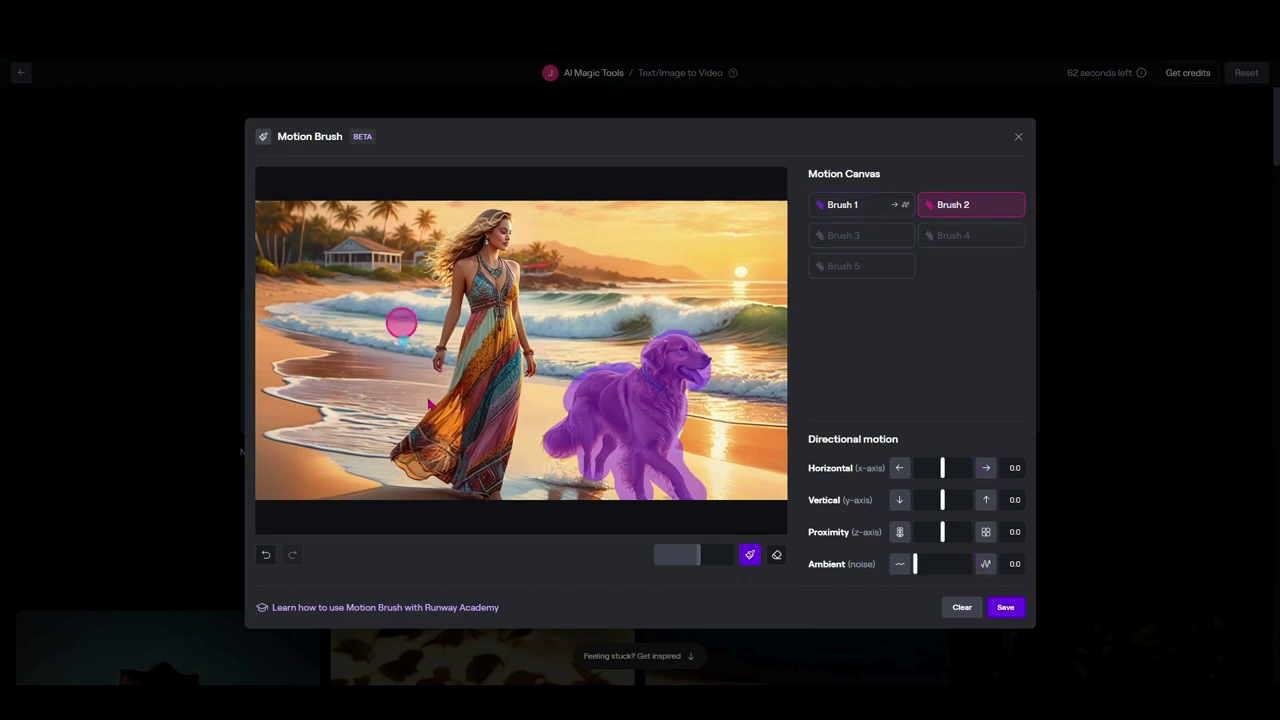
drag(699, 558, 707, 558)
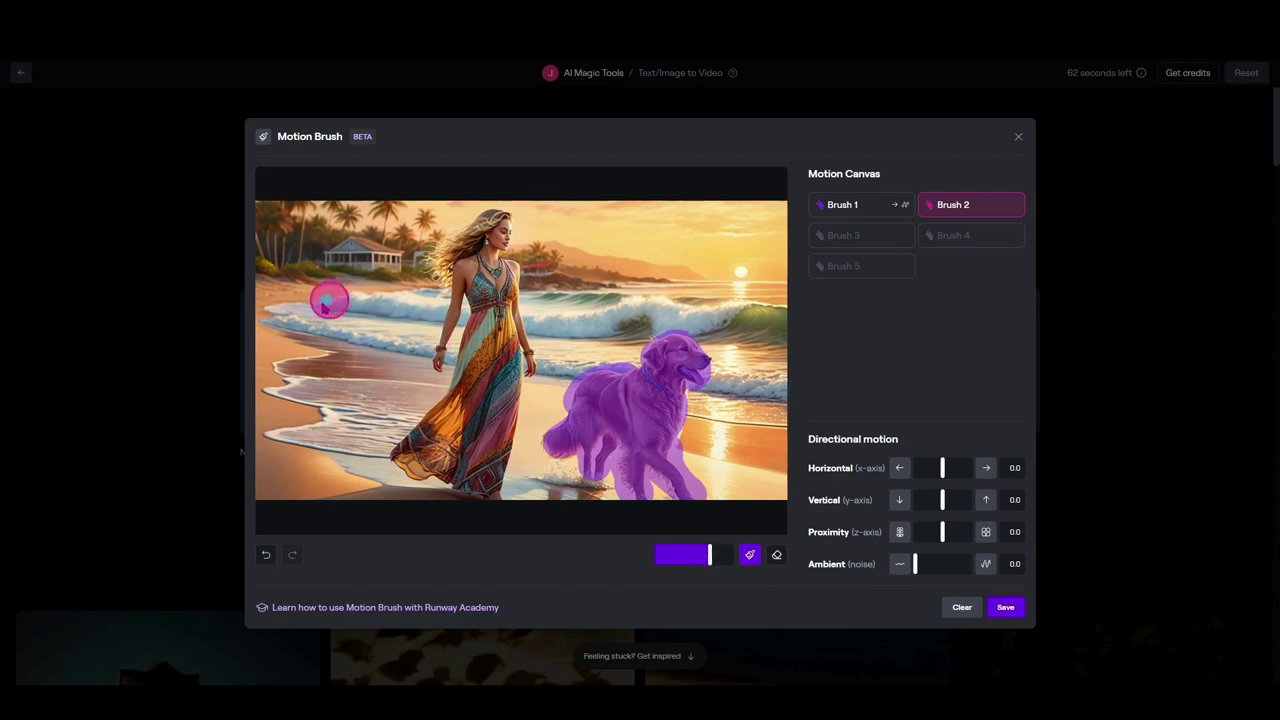
mouse_move(351, 306)
mouse_down()
mouse_move(283, 321)
mouse_move(360, 337)
mouse_move(288, 393)
mouse_move(330, 417)
mouse_move(327, 431)
mouse_move(291, 430)
mouse_move(354, 461)
mouse_move(374, 385)
mouse_move(337, 374)
mouse_move(387, 346)
mouse_move(389, 375)
mouse_move(349, 388)
mouse_move(374, 342)
mouse_move(375, 303)
mouse_move(424, 297)
mouse_move(369, 371)
mouse_up()
mouse_move(557, 309)
mouse_down()
mouse_move(546, 300)
mouse_move(560, 368)
mouse_move(592, 345)
mouse_move(580, 304)
mouse_move(649, 294)
mouse_move(771, 318)
mouse_move(666, 300)
mouse_move(629, 314)
mouse_move(620, 335)
mouse_move(751, 311)
mouse_move(764, 405)
mouse_move(768, 380)
mouse_move(745, 447)
mouse_move(703, 434)
mouse_move(740, 397)
mouse_move(737, 346)
mouse_up()
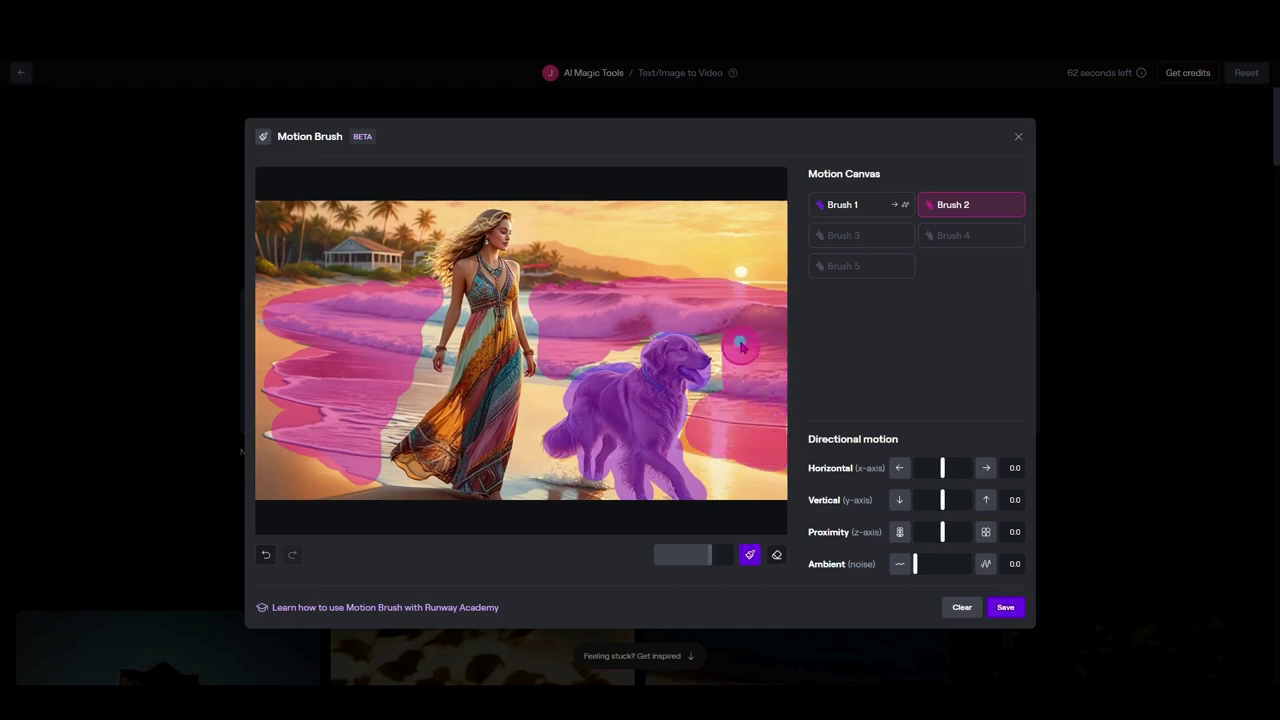
drag(942, 468, 939, 500)
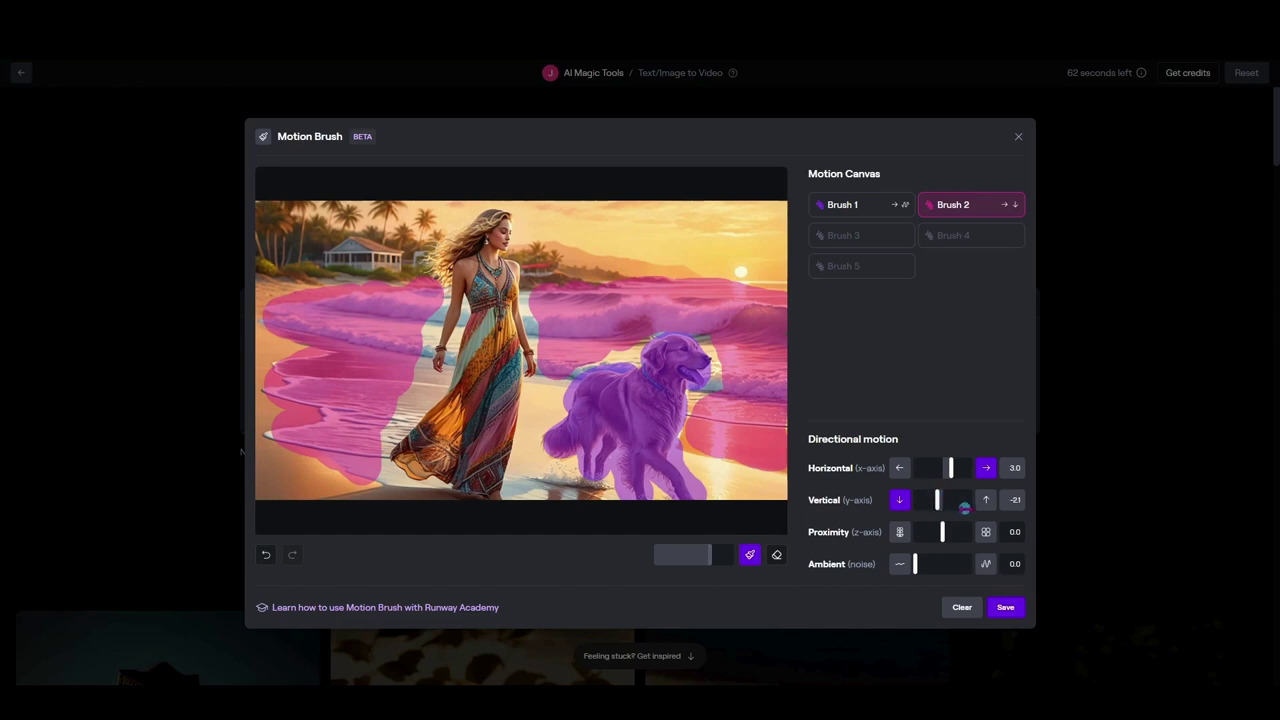
drag(913, 565, 958, 567)
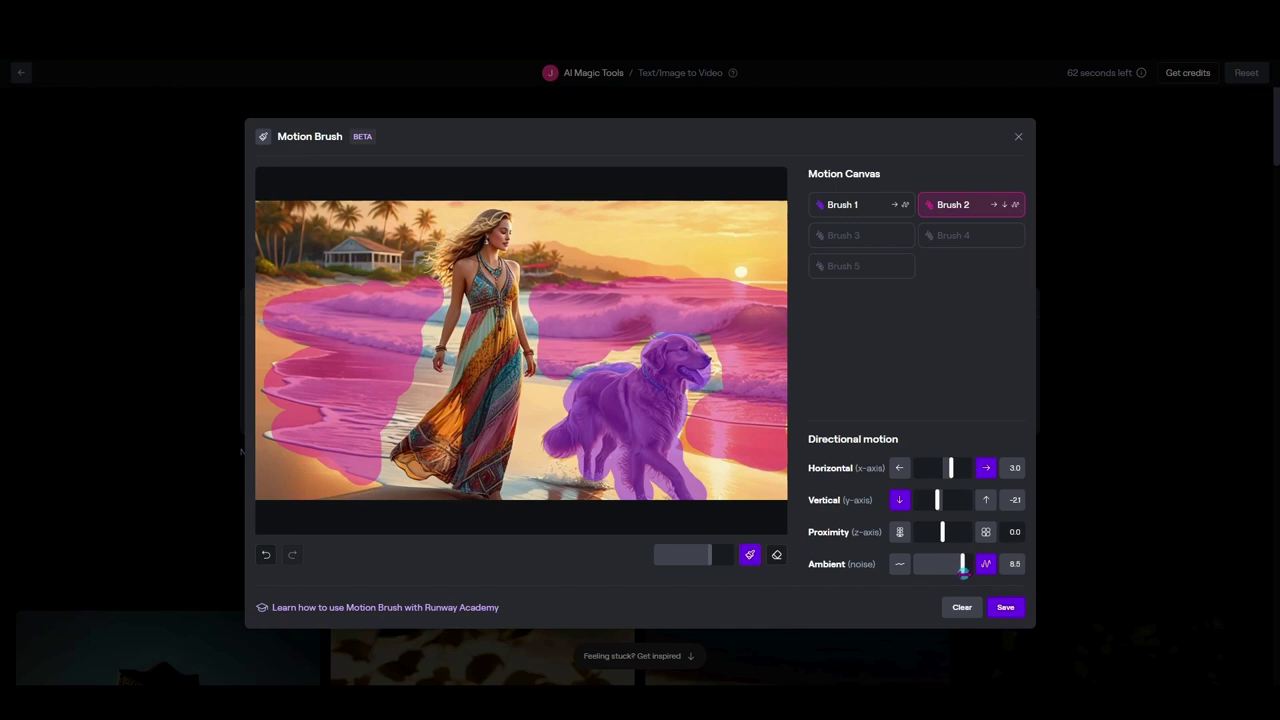
Save the brush motion, generate the 4-second beach video and play it
click(1012, 606)
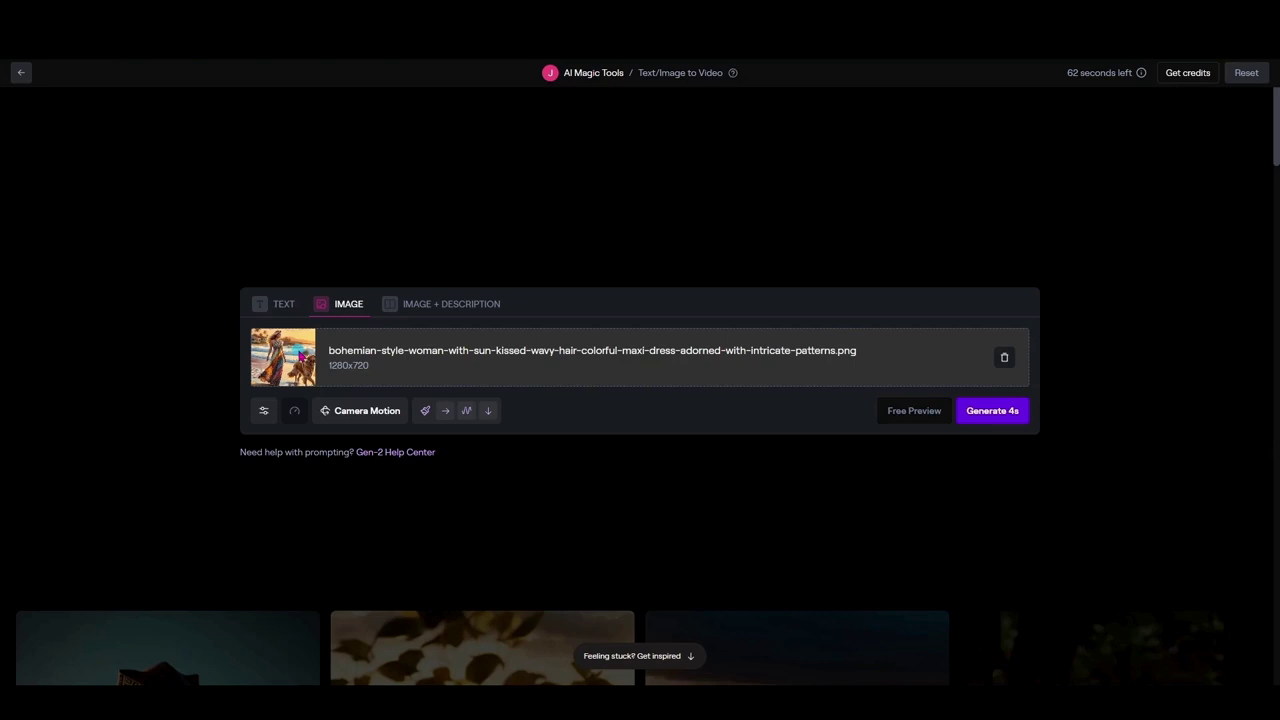
click(988, 416)
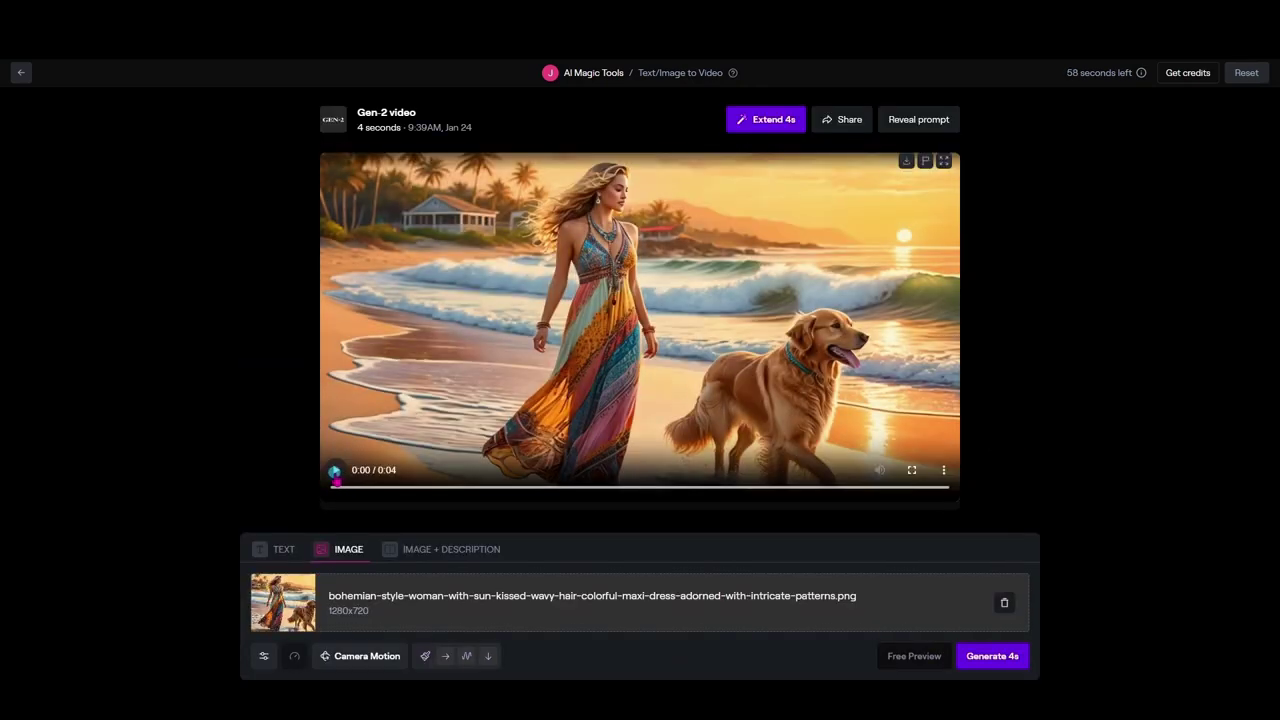
click(334, 470)
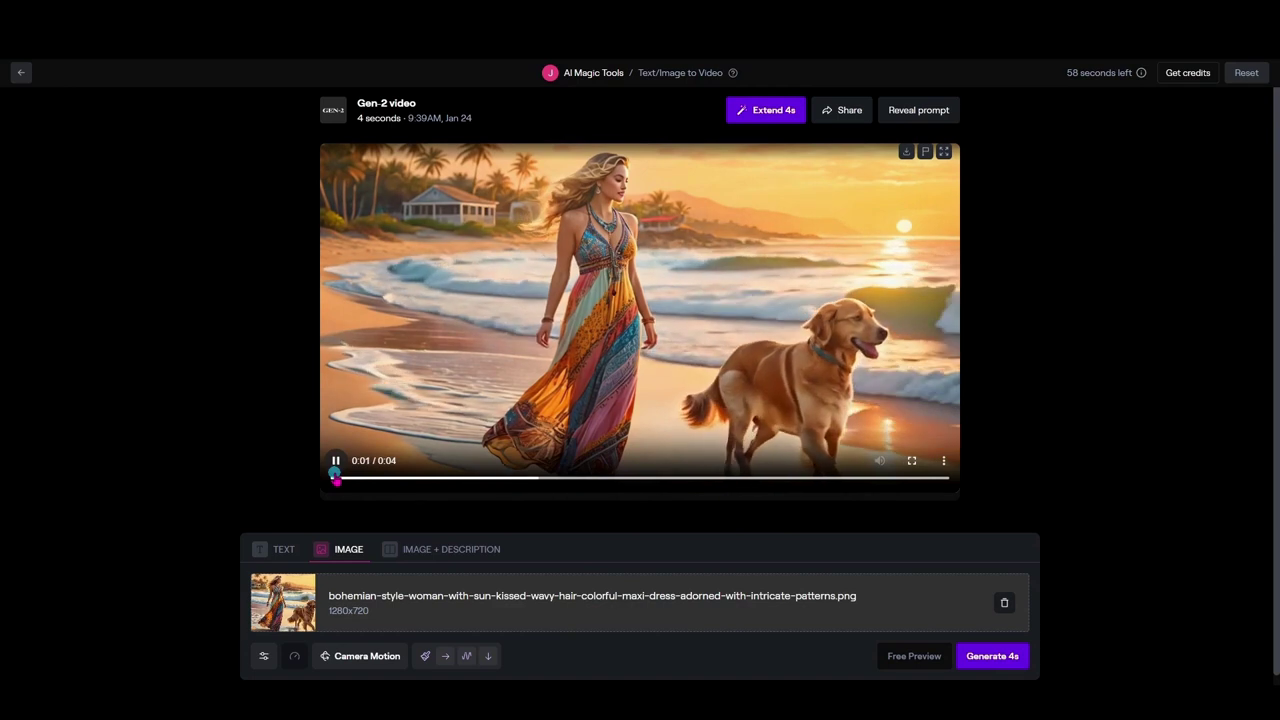
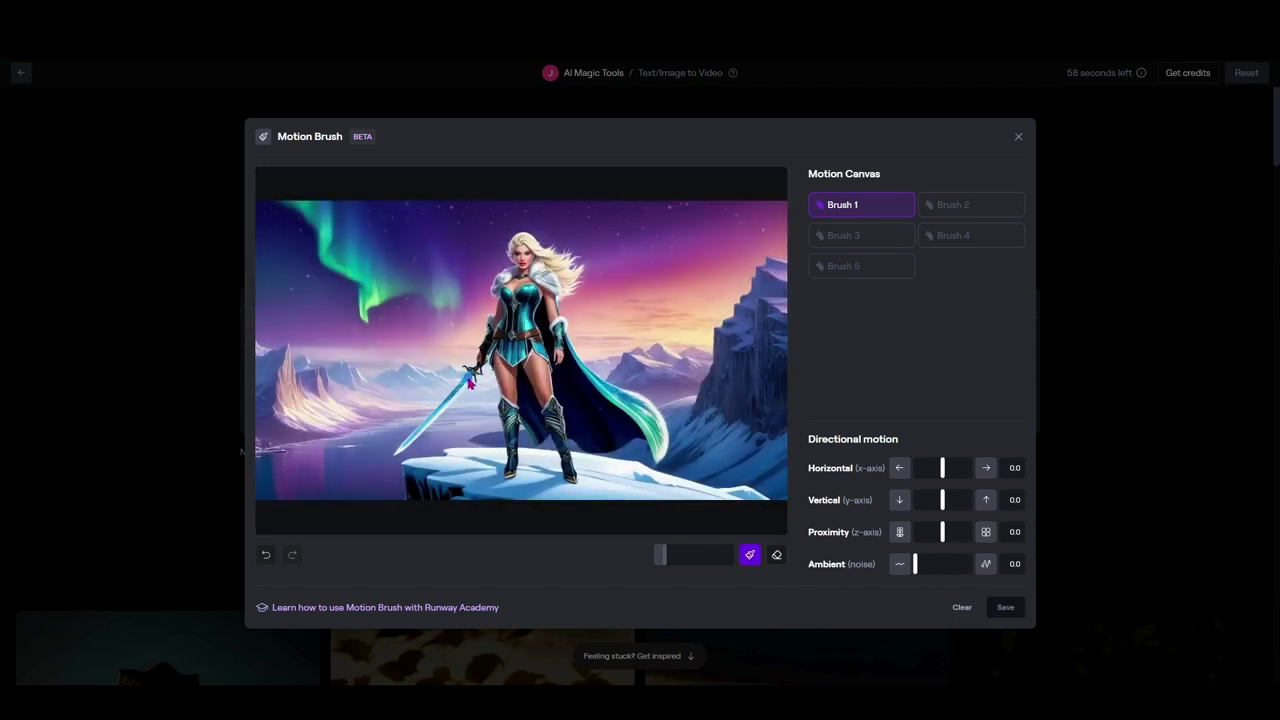
Paint the warrior's sword with Brush 1 at vertical motion 5.0 and her cape with Brush 2 at horizontal motion 2.0
drag(465, 390, 403, 452)
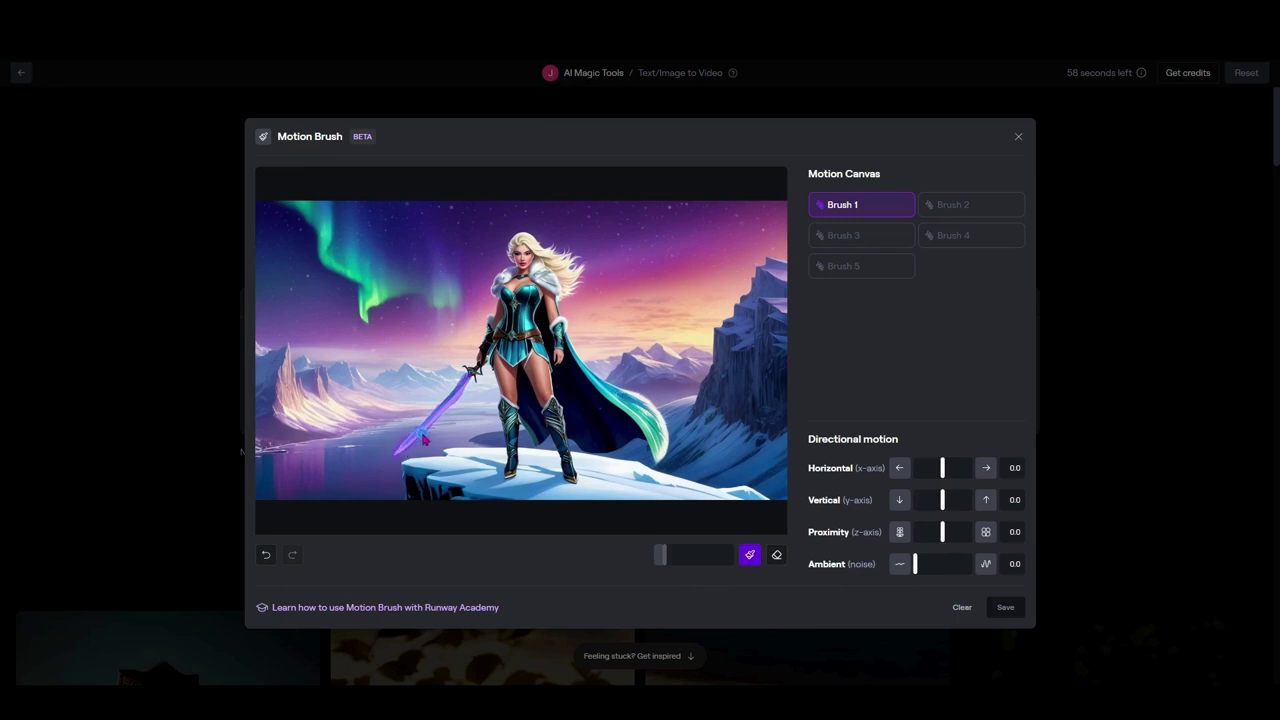
drag(942, 499, 957, 499)
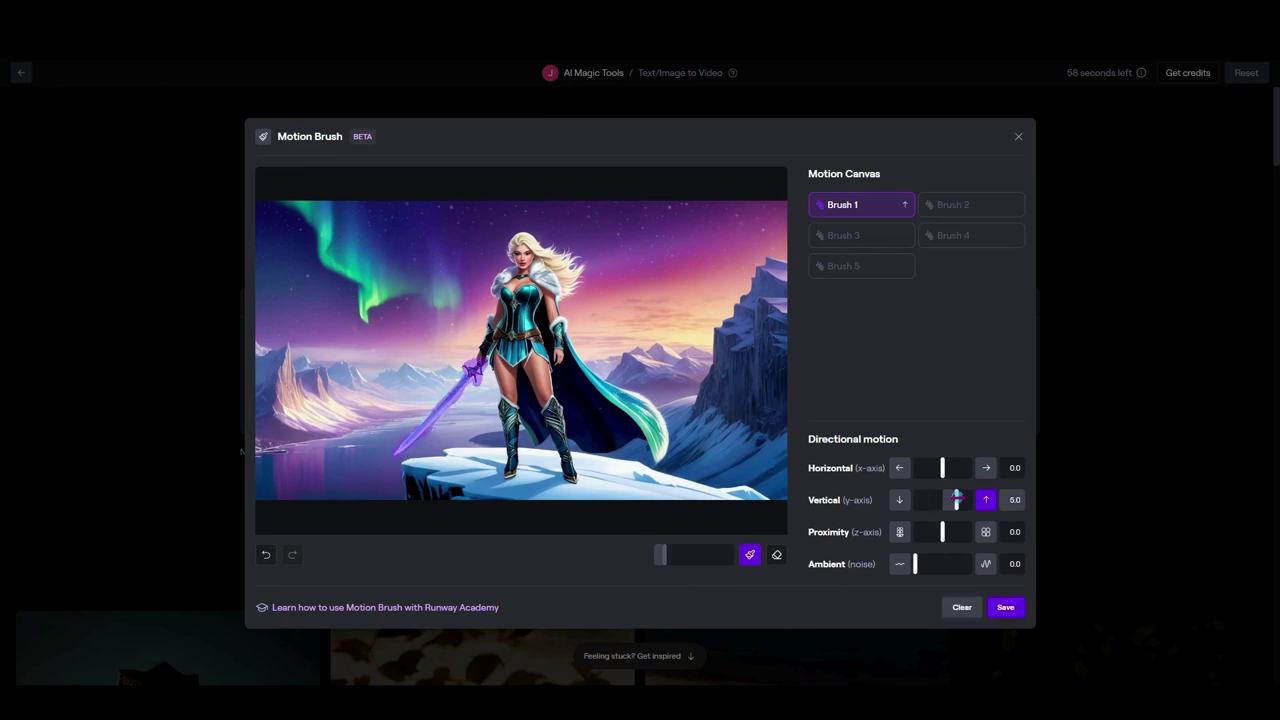
click(955, 205)
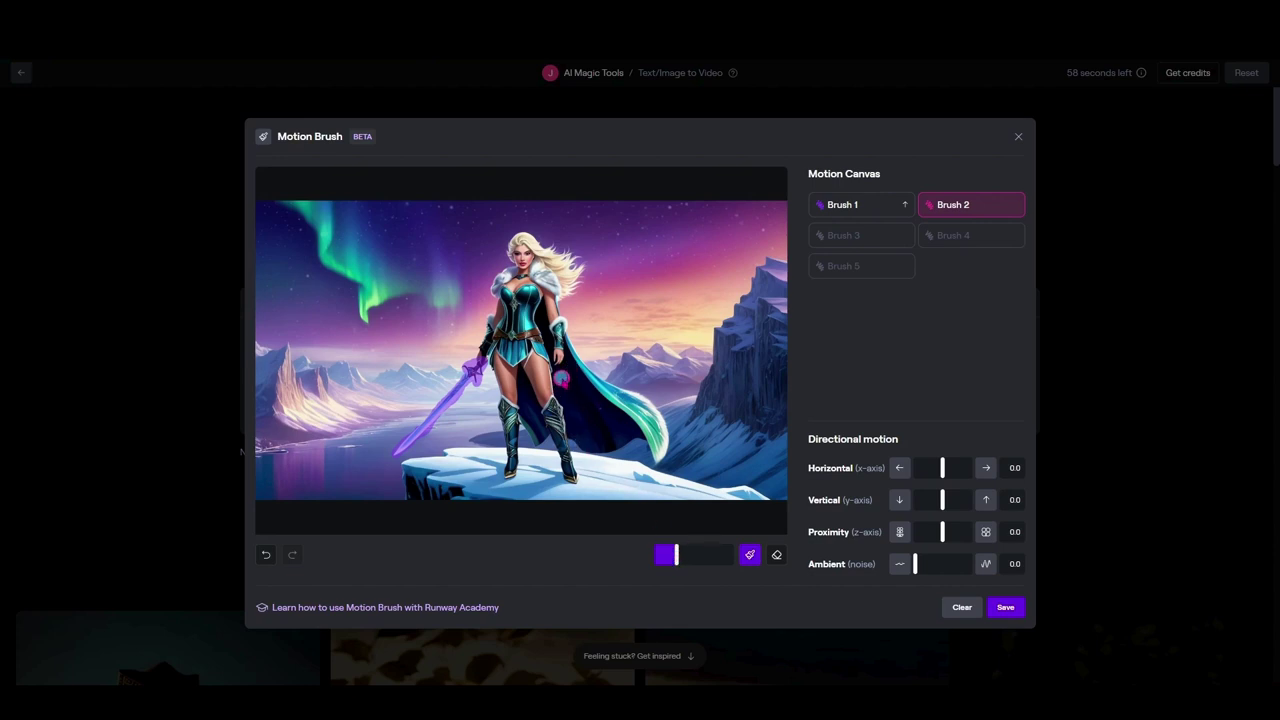
mouse_move(563, 373)
mouse_down()
mouse_move(595, 448)
mouse_move(645, 432)
mouse_move(658, 450)
mouse_move(653, 419)
mouse_move(575, 362)
mouse_move(528, 405)
mouse_move(540, 440)
mouse_move(516, 436)
mouse_up()
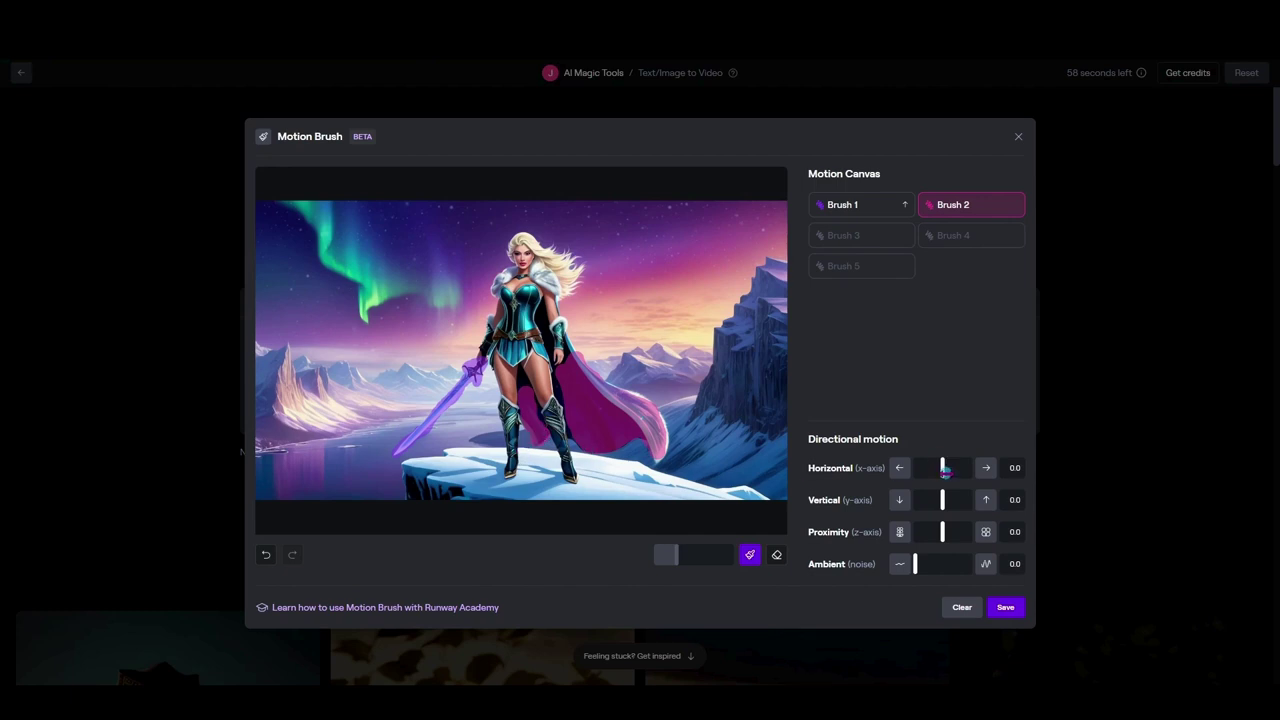
drag(944, 470, 949, 468)
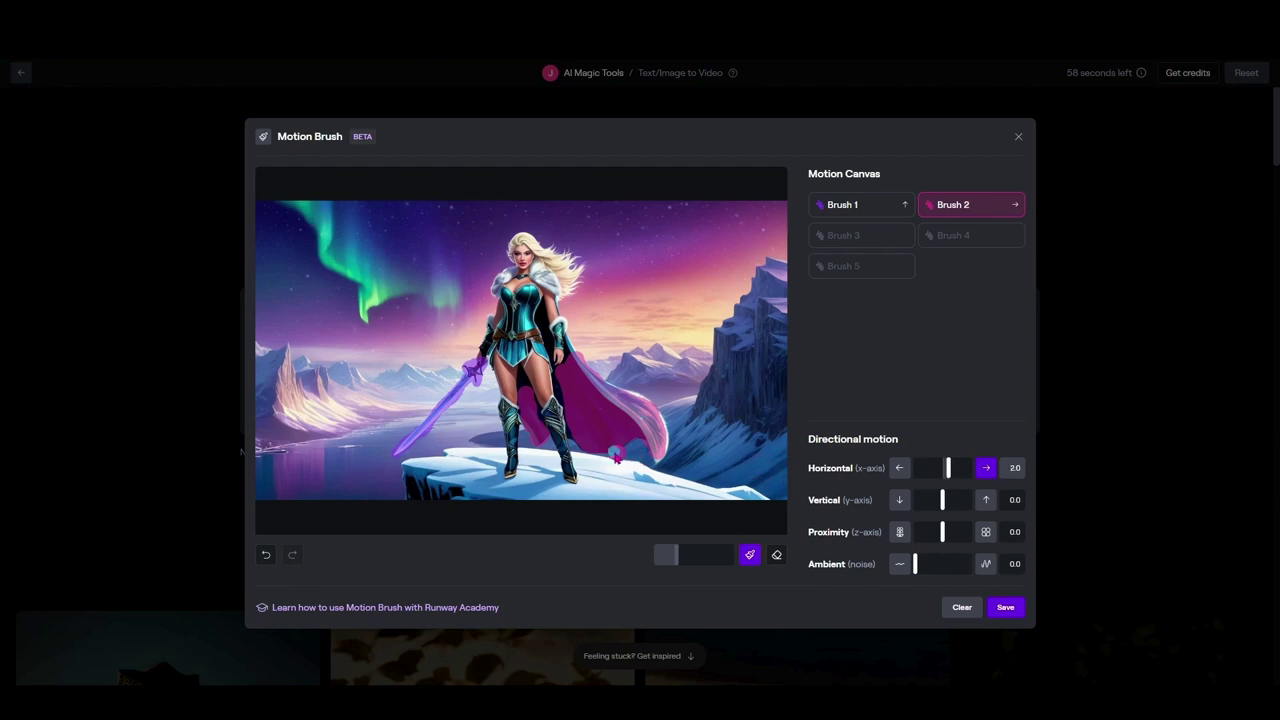
Paint the green aurora in the sky with Brush 3 and set its horizontal motion to 3.0 and ambient to 8.0
click(876, 236)
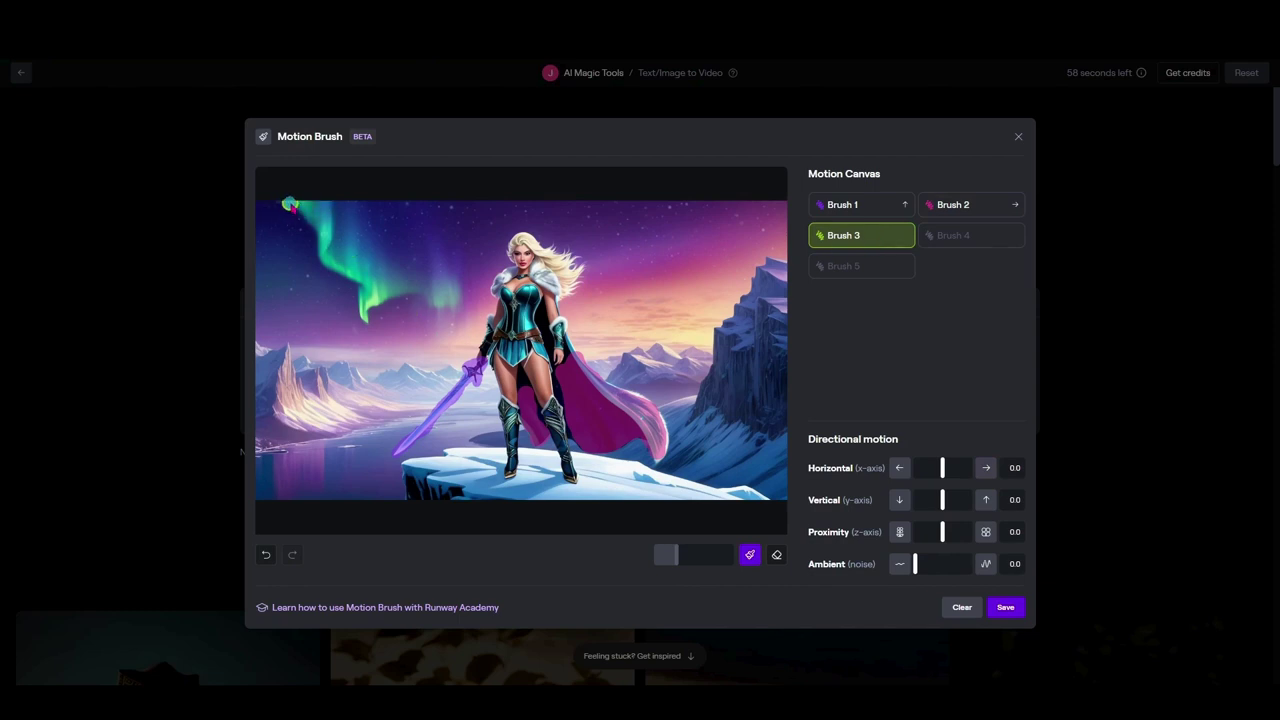
mouse_move(289, 204)
mouse_down()
mouse_move(332, 263)
mouse_move(368, 290)
mouse_move(368, 318)
mouse_move(369, 294)
mouse_move(458, 296)
mouse_up()
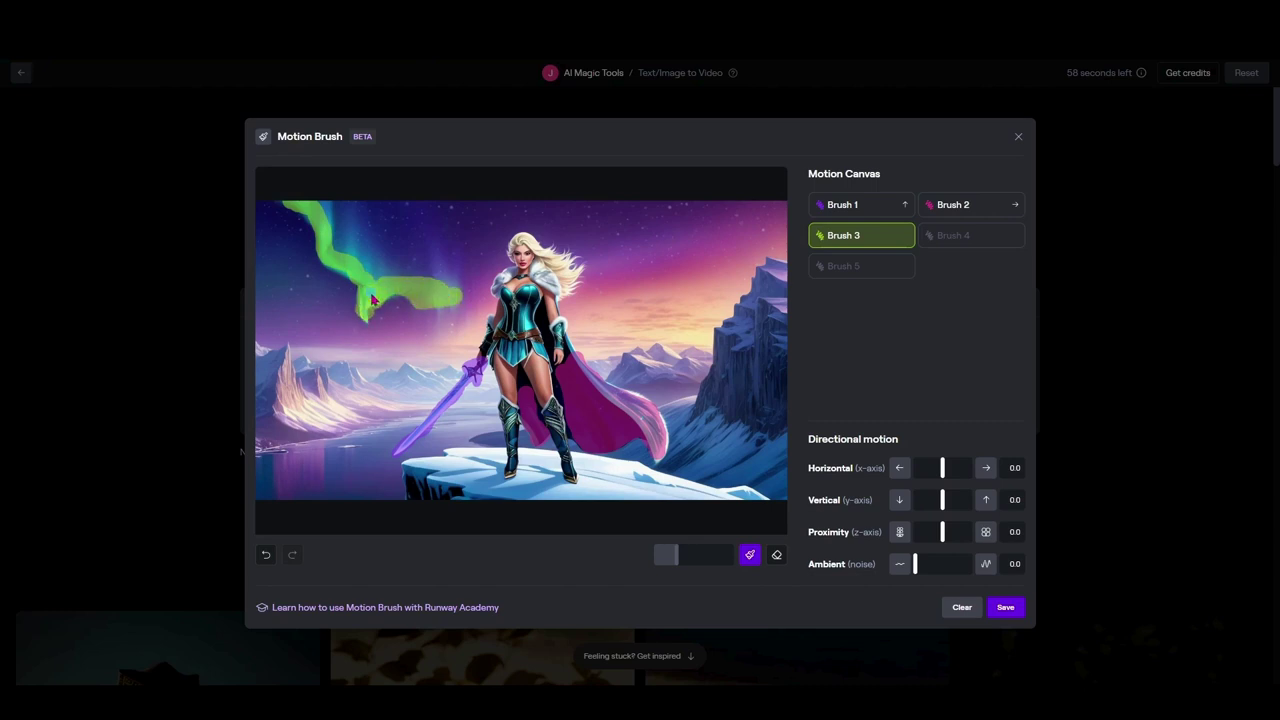
drag(942, 468, 950, 468)
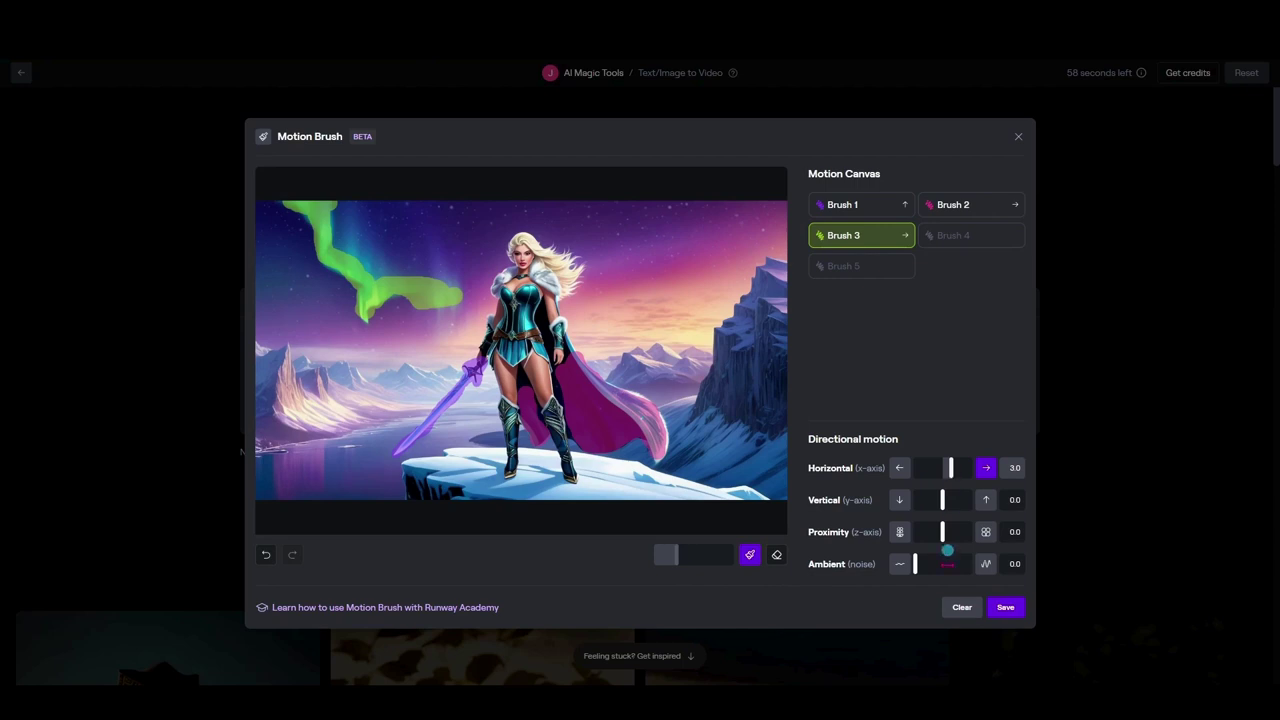
drag(915, 564, 958, 564)
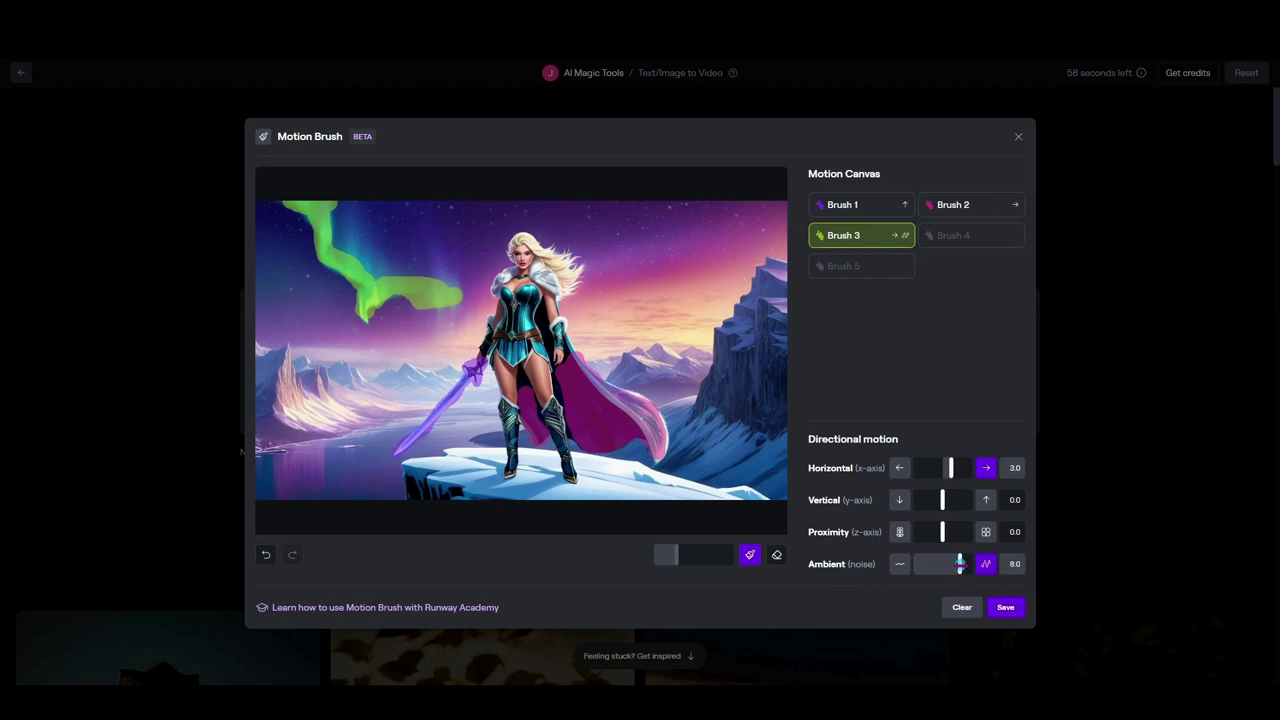
Set ambient motion to 8.0 for both Brush 1 and Brush 2, and save the brush settings
click(887, 203)
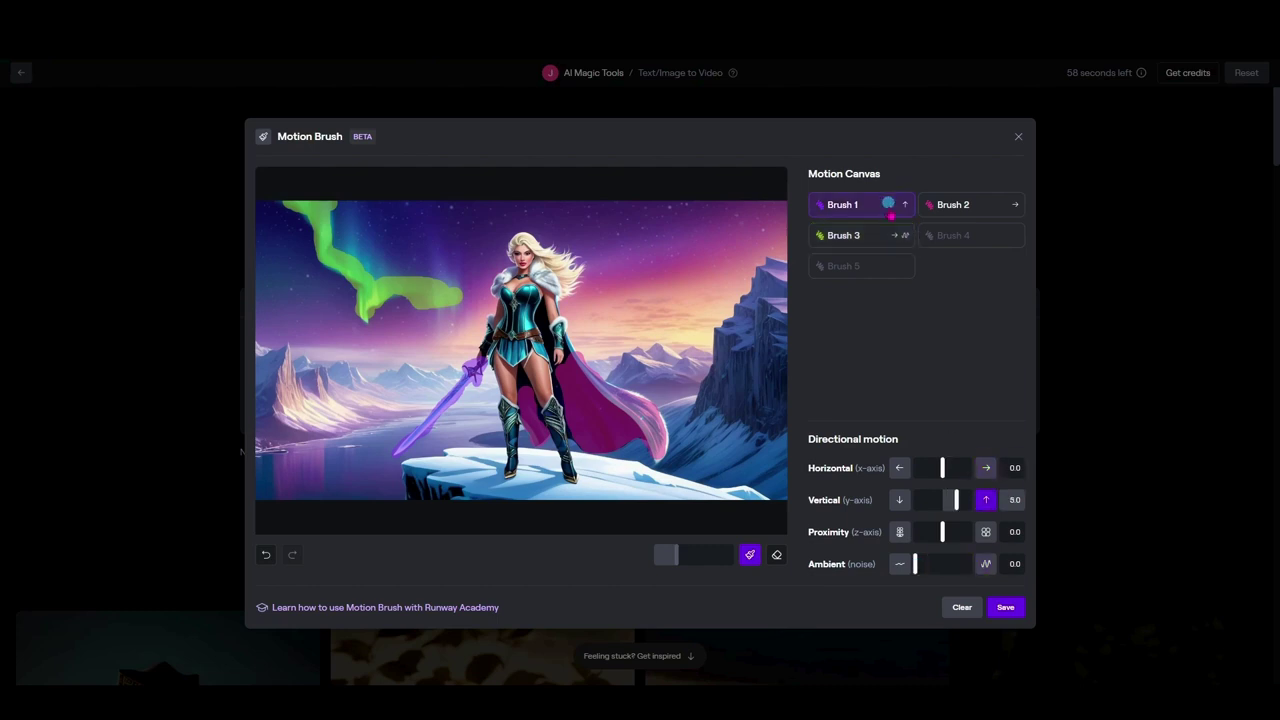
drag(915, 564, 958, 566)
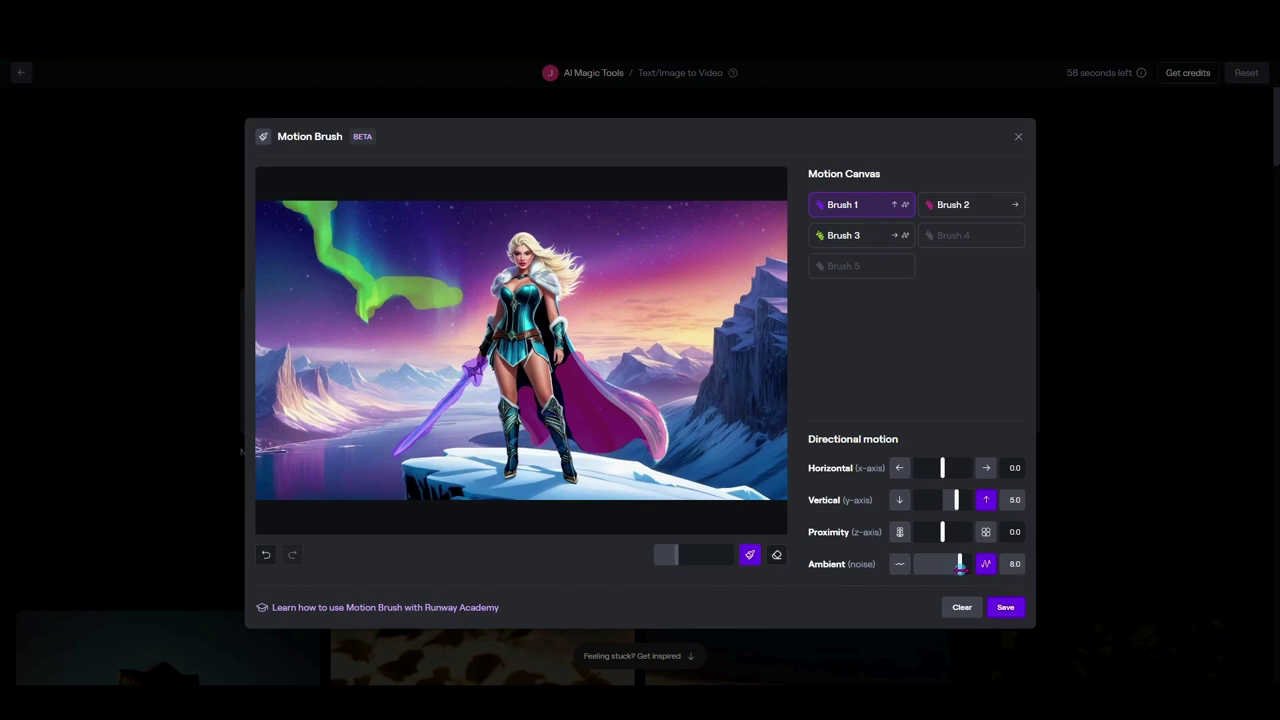
click(953, 205)
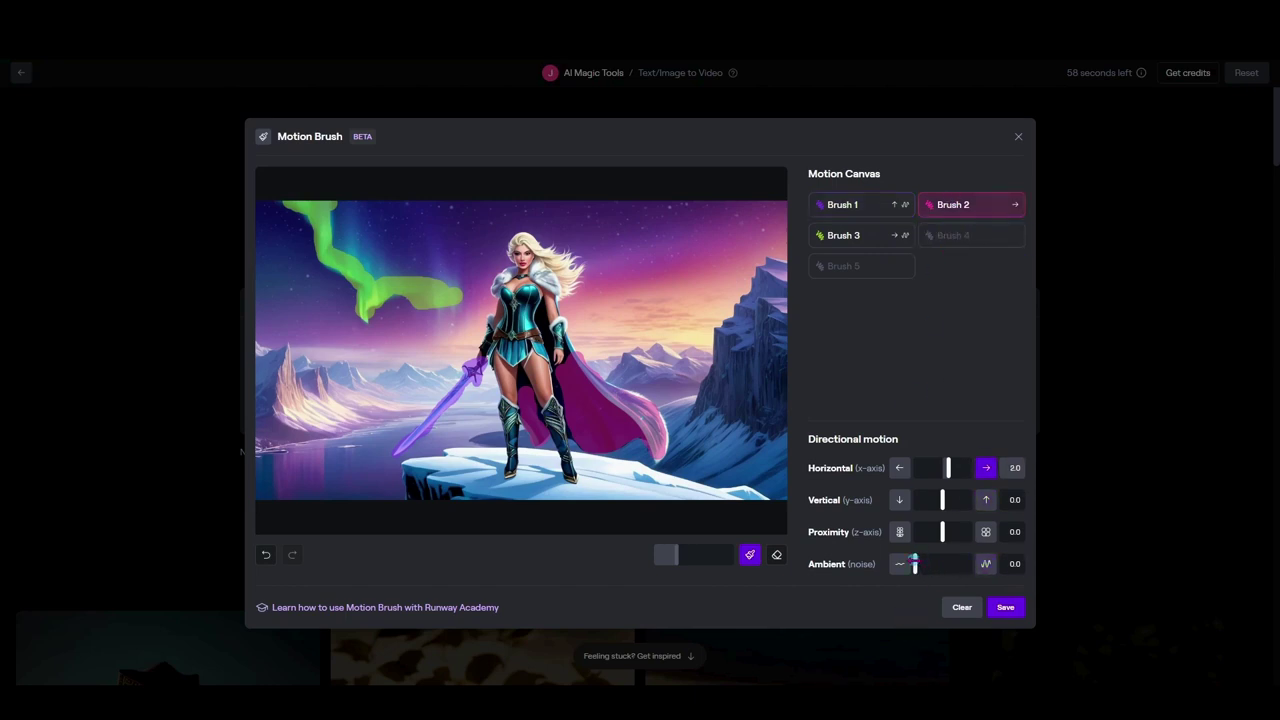
drag(914, 564, 957, 566)
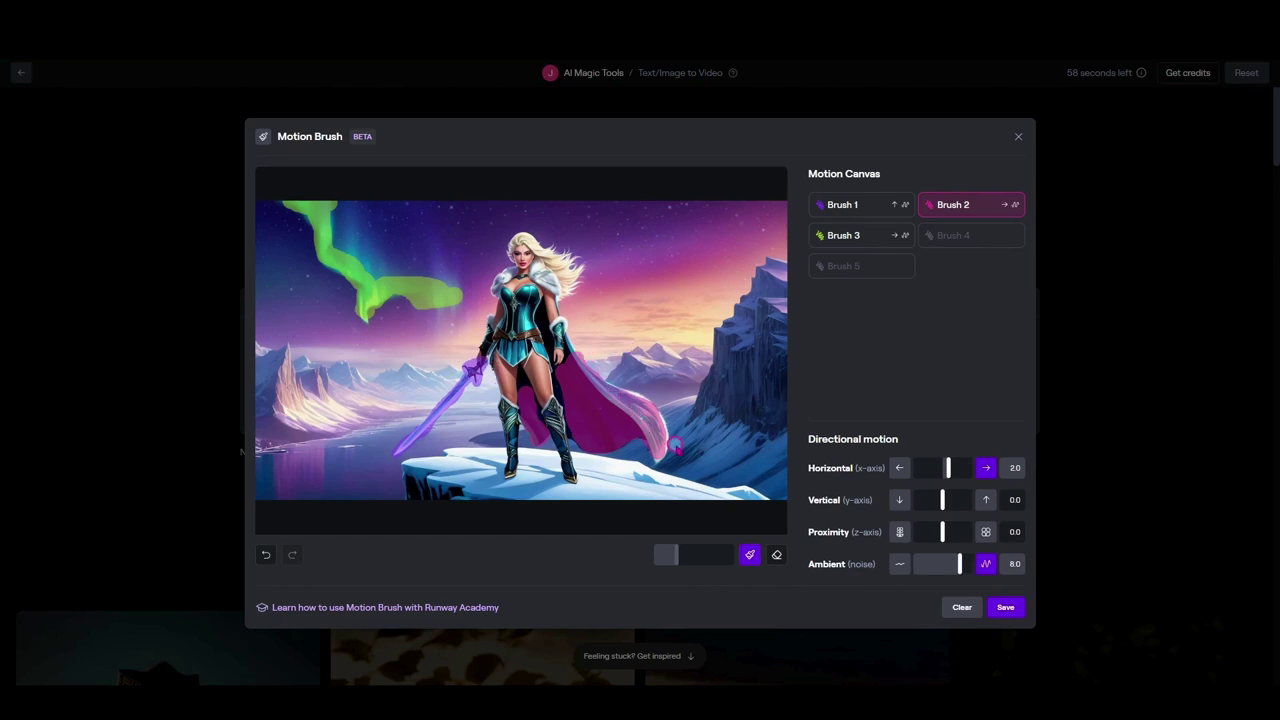
click(1008, 607)
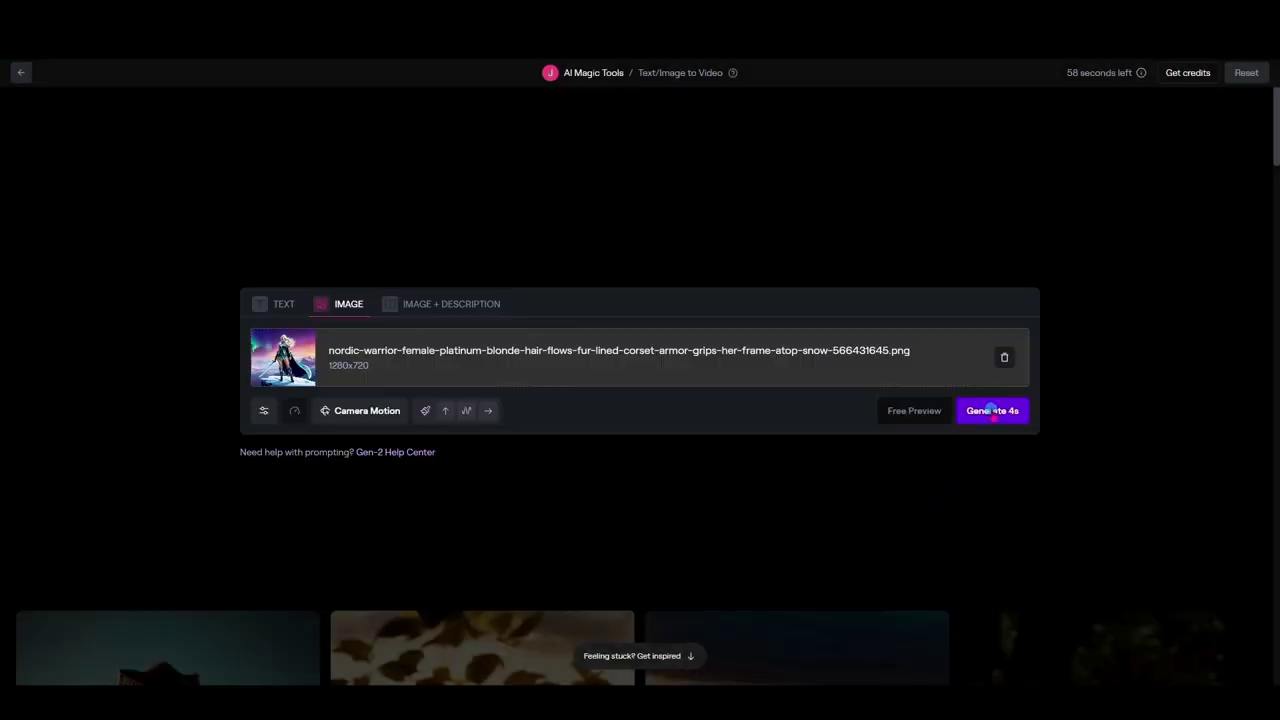
Generate the 4-second warrior video, and load the alchemy_refiner fairy image from Assets for the next one
click(992, 410)
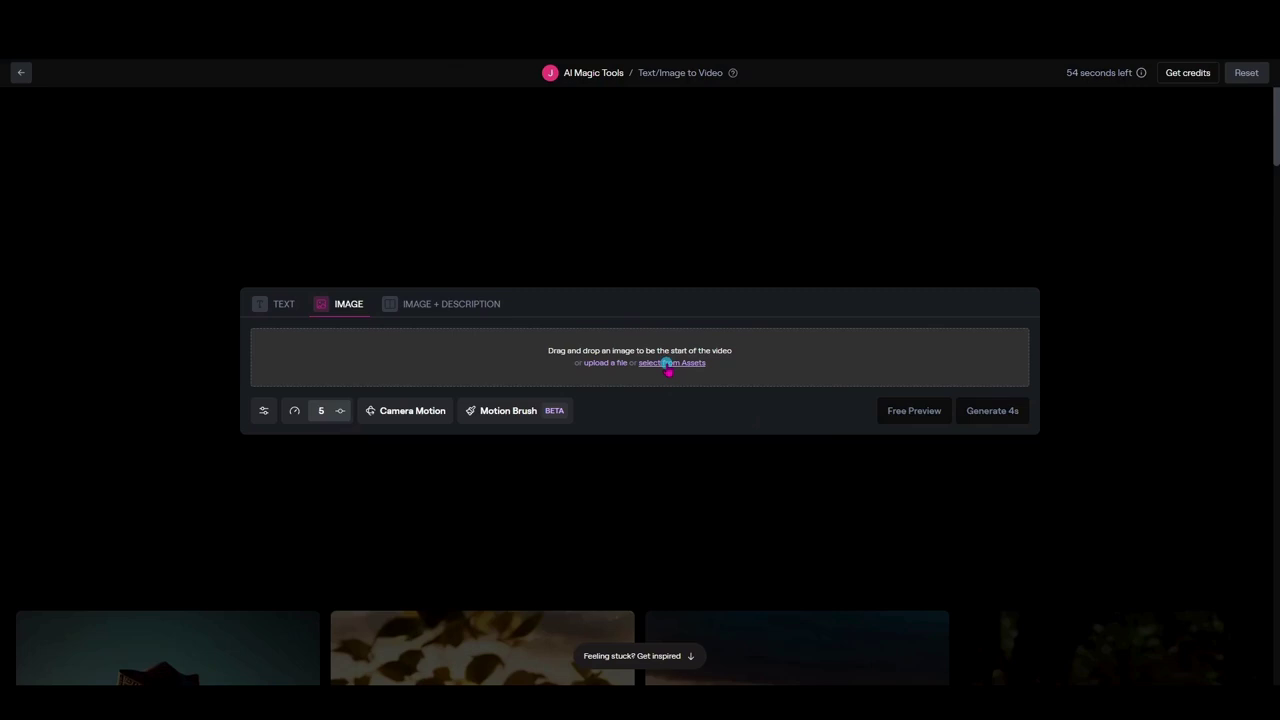
click(666, 366)
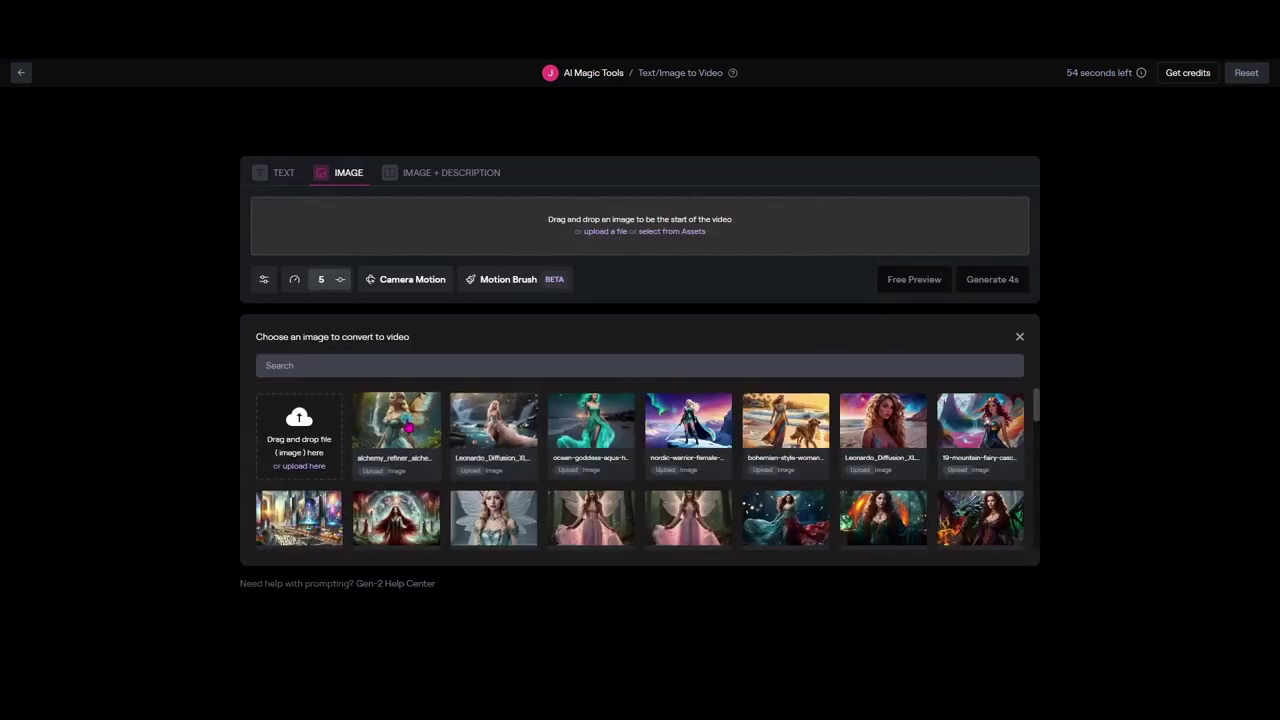
click(413, 428)
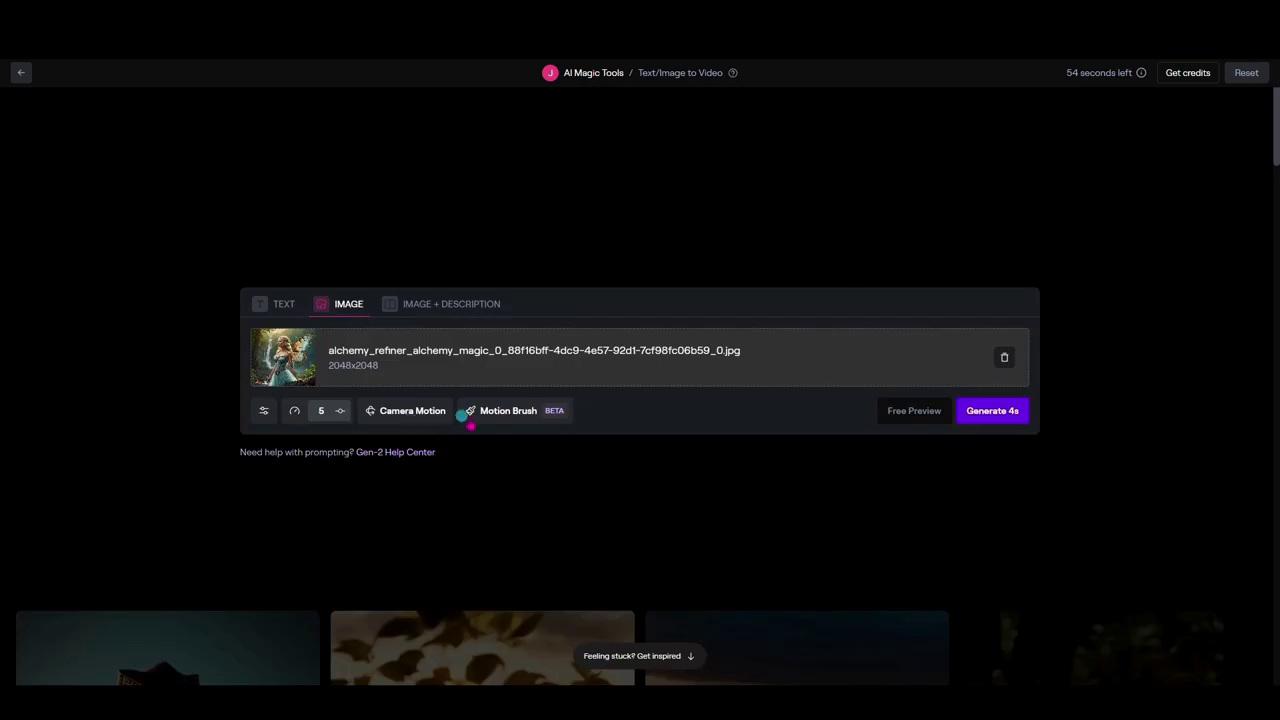
Reduce the Motion Brush size, paint the waterfall with Brush 1, and set its vertical motion to -5.0 and ambient to 10.0
click(516, 419)
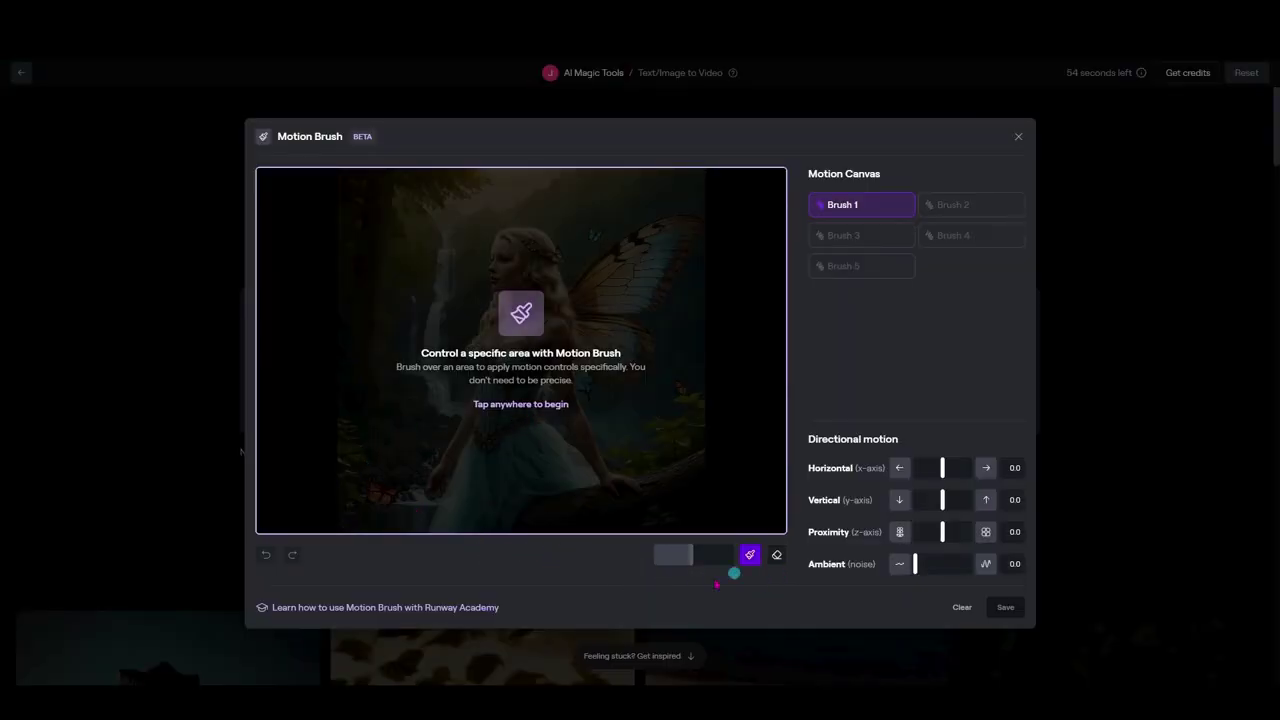
click(689, 558)
drag(686, 560, 665, 558)
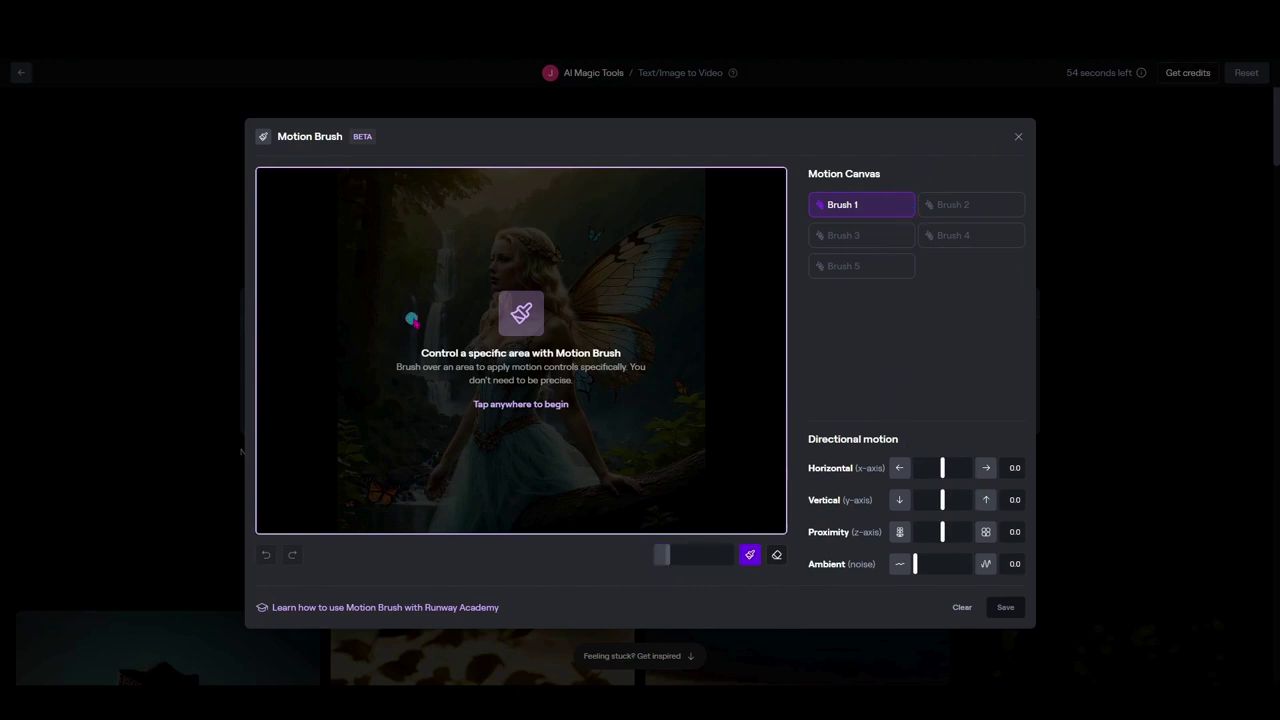
click(448, 252)
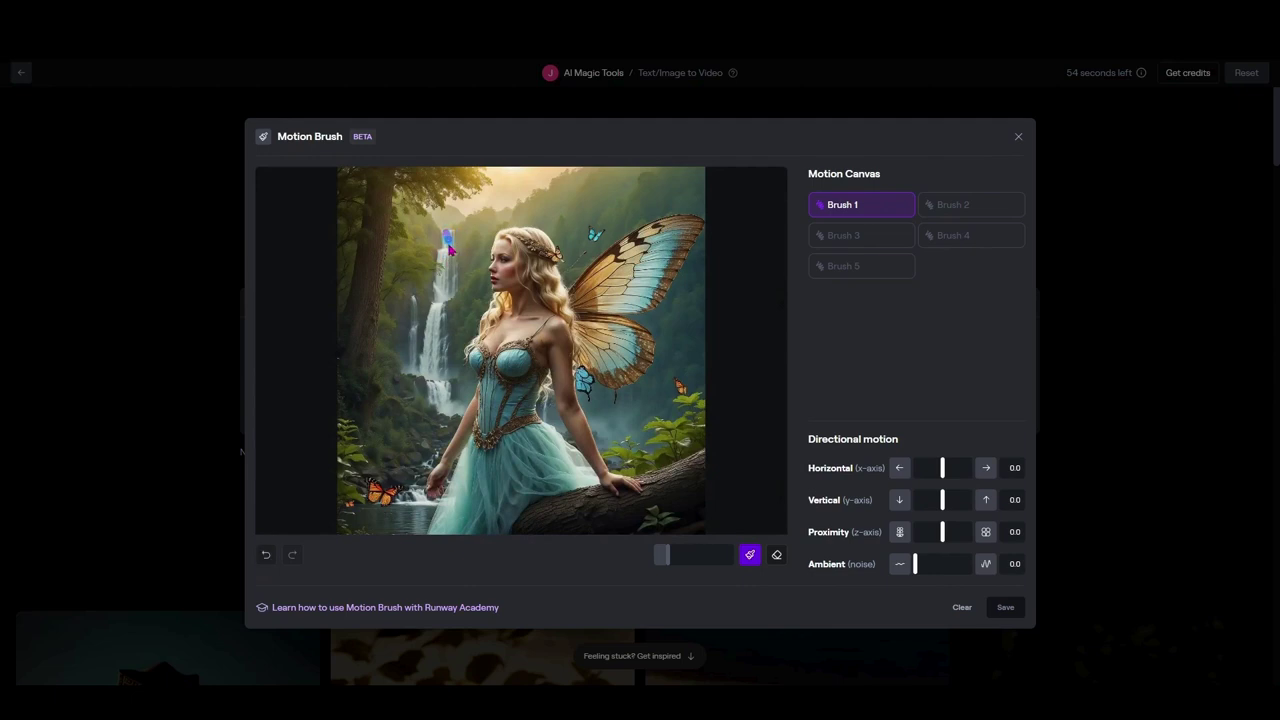
mouse_move(447, 249)
mouse_down()
mouse_move(443, 296)
mouse_move(455, 258)
mouse_up()
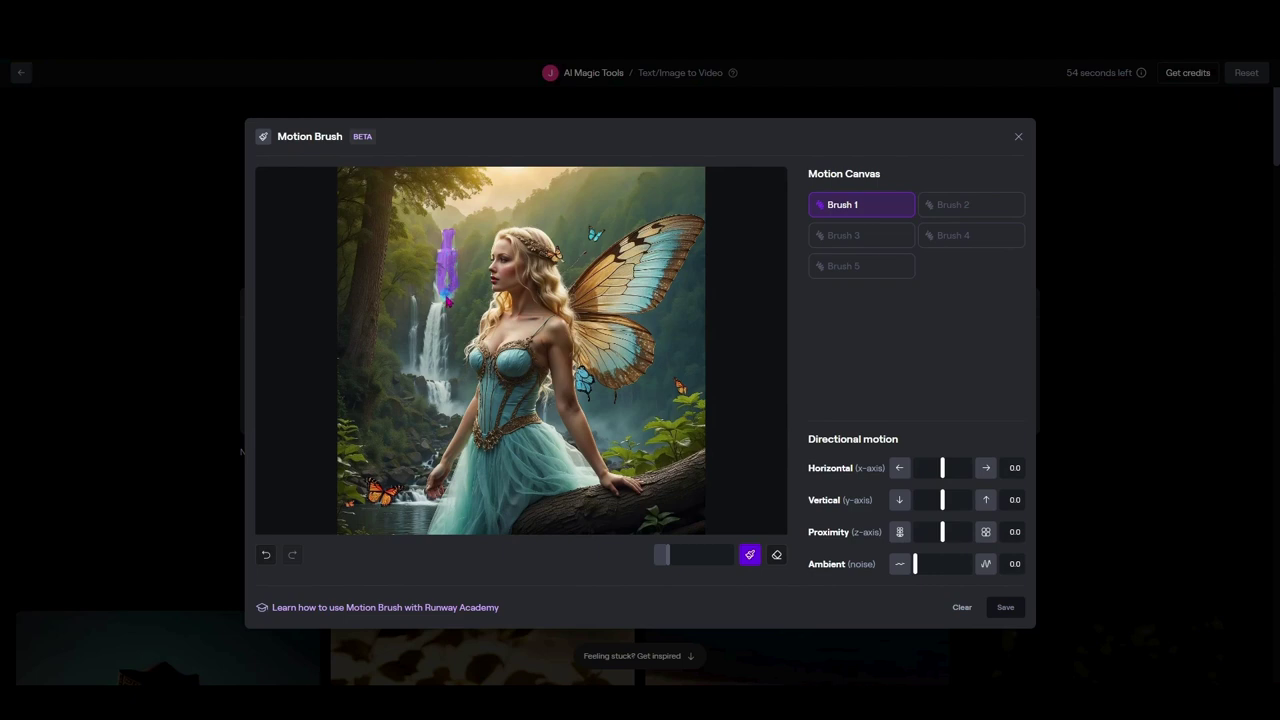
mouse_move(441, 306)
mouse_down()
mouse_move(423, 374)
mouse_move(443, 318)
mouse_move(446, 375)
mouse_move(440, 347)
mouse_move(423, 375)
mouse_move(445, 382)
mouse_move(414, 339)
mouse_move(415, 306)
mouse_move(414, 367)
mouse_move(448, 408)
mouse_up()
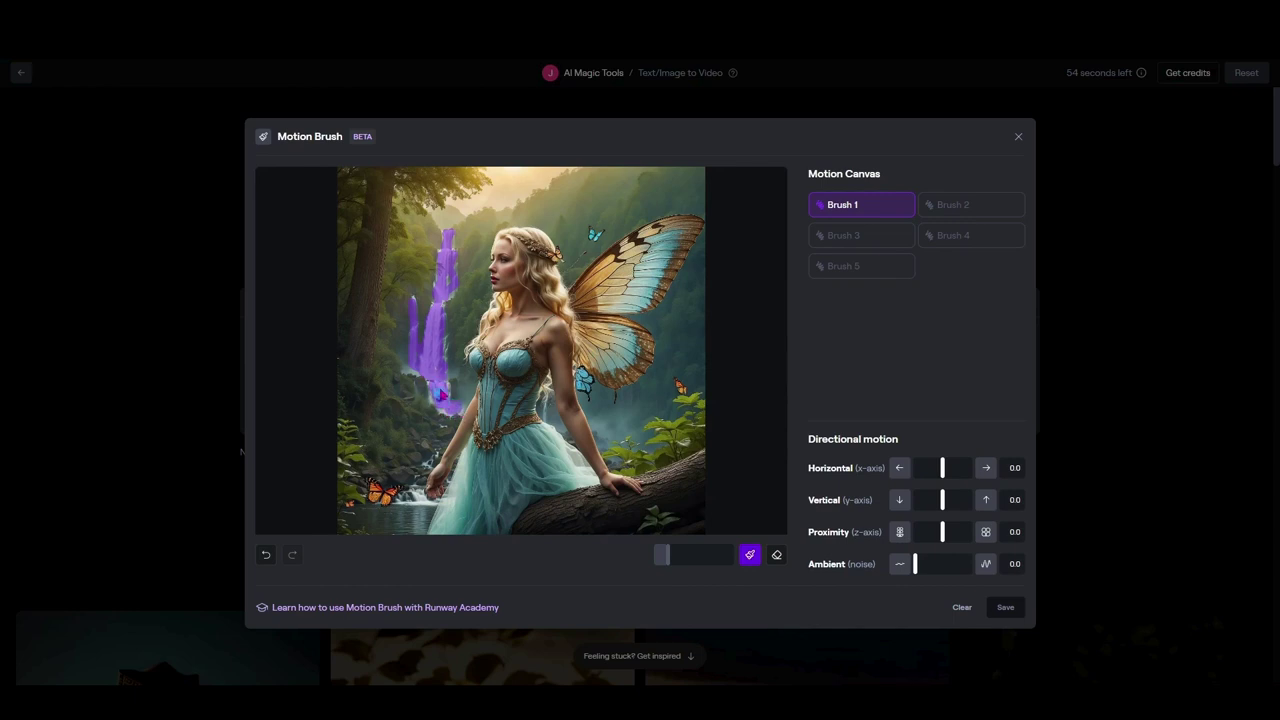
click(899, 499)
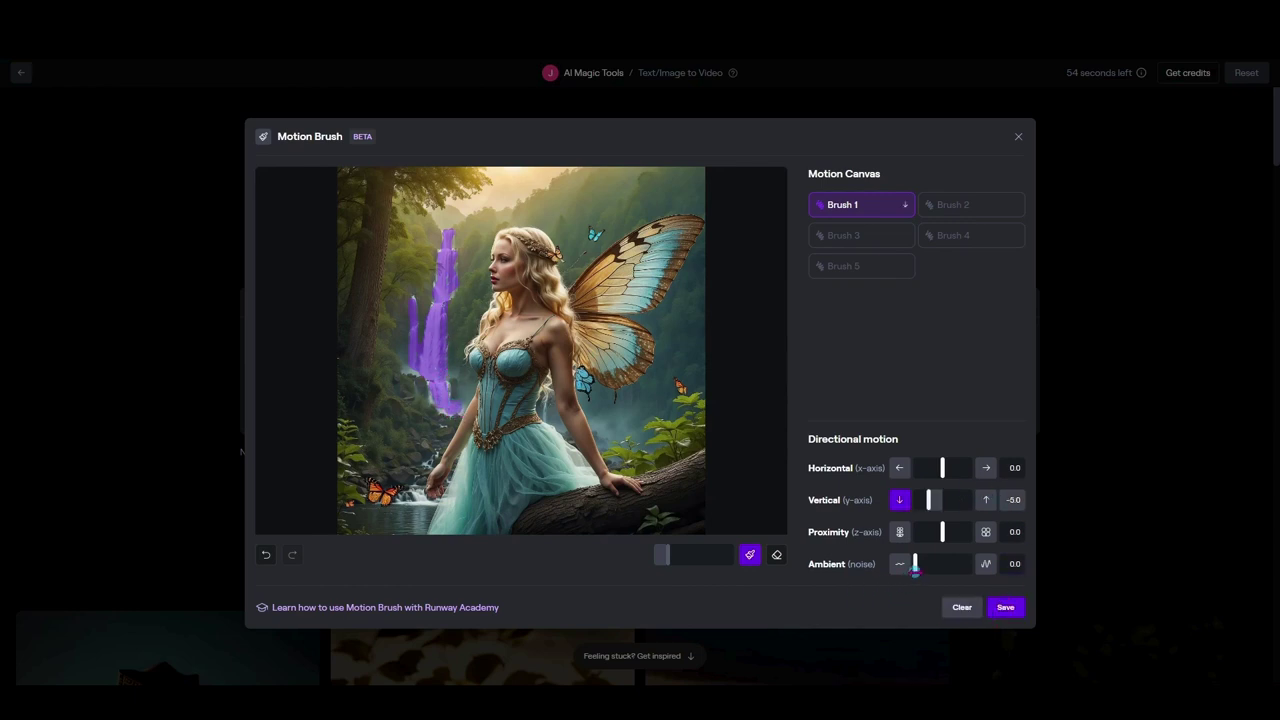
drag(915, 564, 972, 563)
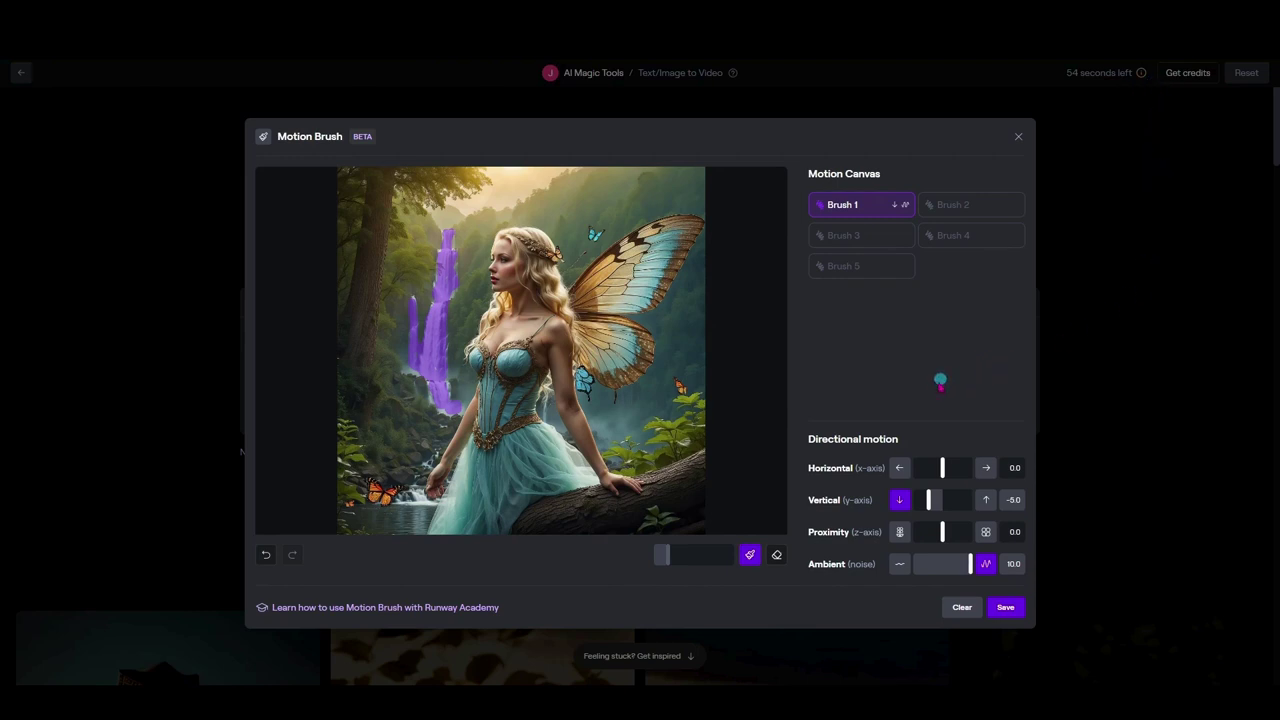
Paint the fairy's wings with a larger Brush 2 and set horizontal motion to 1.5, vertical to 1.0 and ambient to 10.0
click(954, 206)
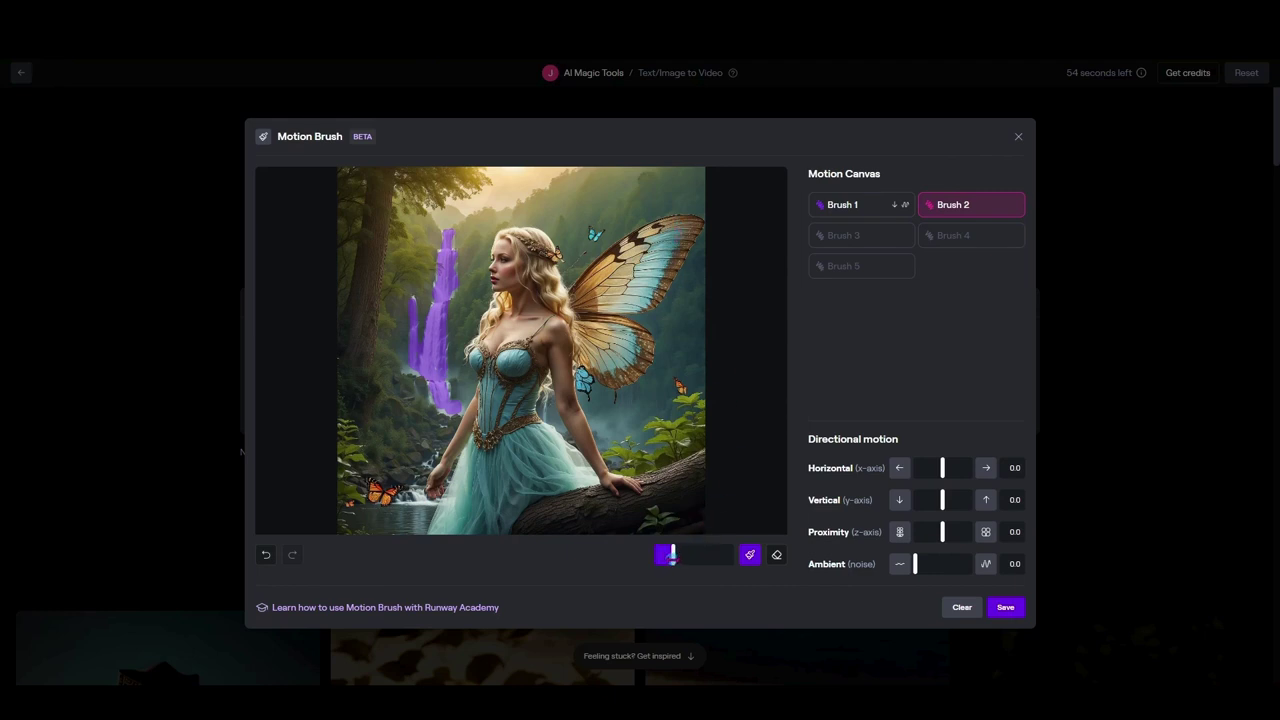
drag(672, 555, 682, 555)
mouse_move(692, 222)
mouse_down()
mouse_move(630, 243)
mouse_move(580, 292)
mouse_move(601, 284)
mouse_move(581, 310)
mouse_move(634, 312)
mouse_move(668, 226)
mouse_up()
mouse_move(610, 283)
mouse_down()
mouse_move(678, 233)
mouse_move(629, 303)
mouse_move(612, 281)
mouse_move(663, 253)
mouse_move(626, 281)
mouse_move(660, 268)
mouse_move(645, 247)
mouse_move(664, 241)
mouse_move(656, 270)
mouse_move(589, 324)
mouse_move(587, 366)
mouse_move(617, 383)
mouse_move(605, 378)
mouse_move(642, 351)
mouse_move(609, 323)
mouse_move(618, 331)
mouse_move(599, 368)
mouse_move(607, 325)
mouse_move(610, 362)
mouse_move(630, 327)
mouse_move(628, 366)
mouse_move(651, 338)
mouse_move(620, 370)
mouse_move(627, 383)
mouse_move(653, 347)
mouse_move(613, 359)
mouse_up()
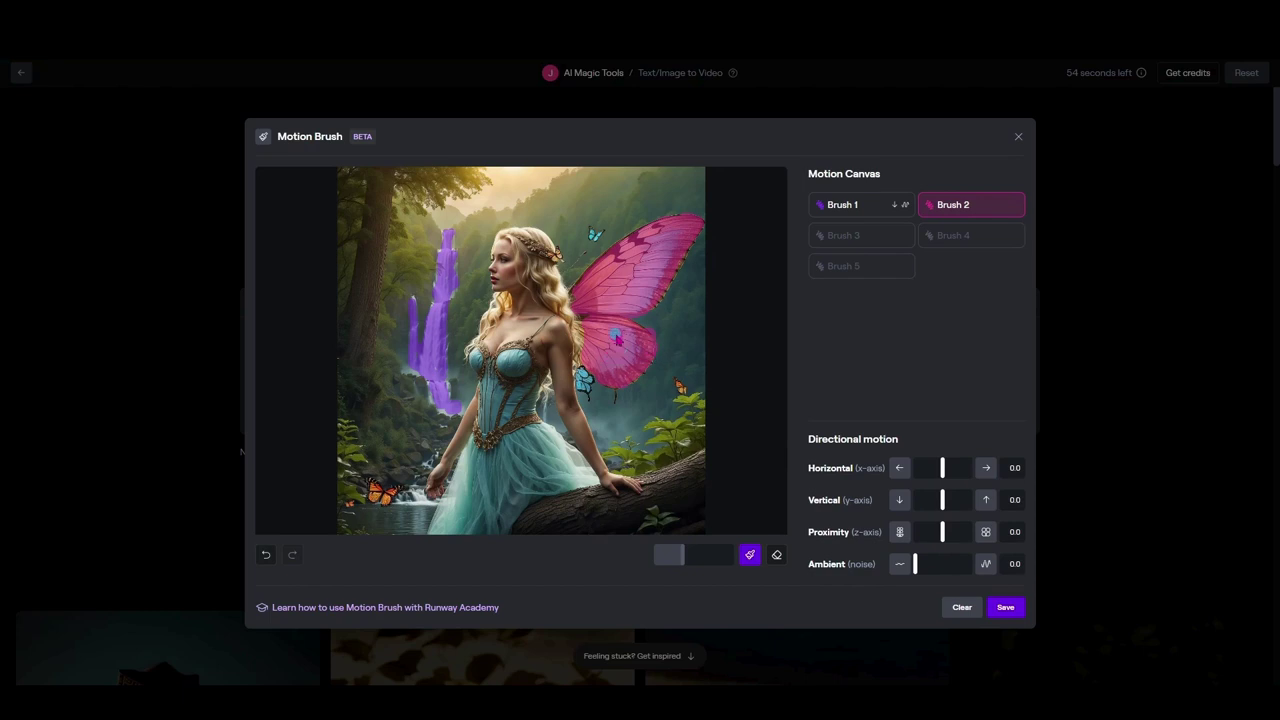
drag(942, 467, 944, 496)
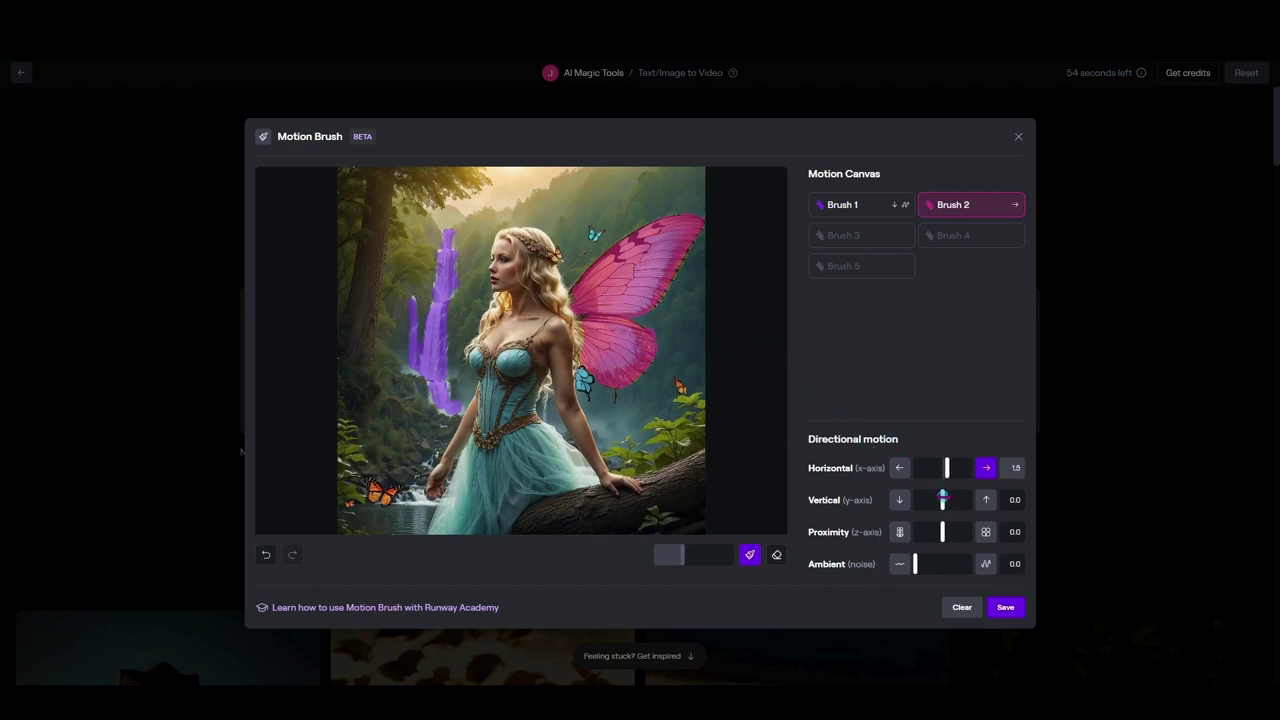
drag(943, 497, 945, 497)
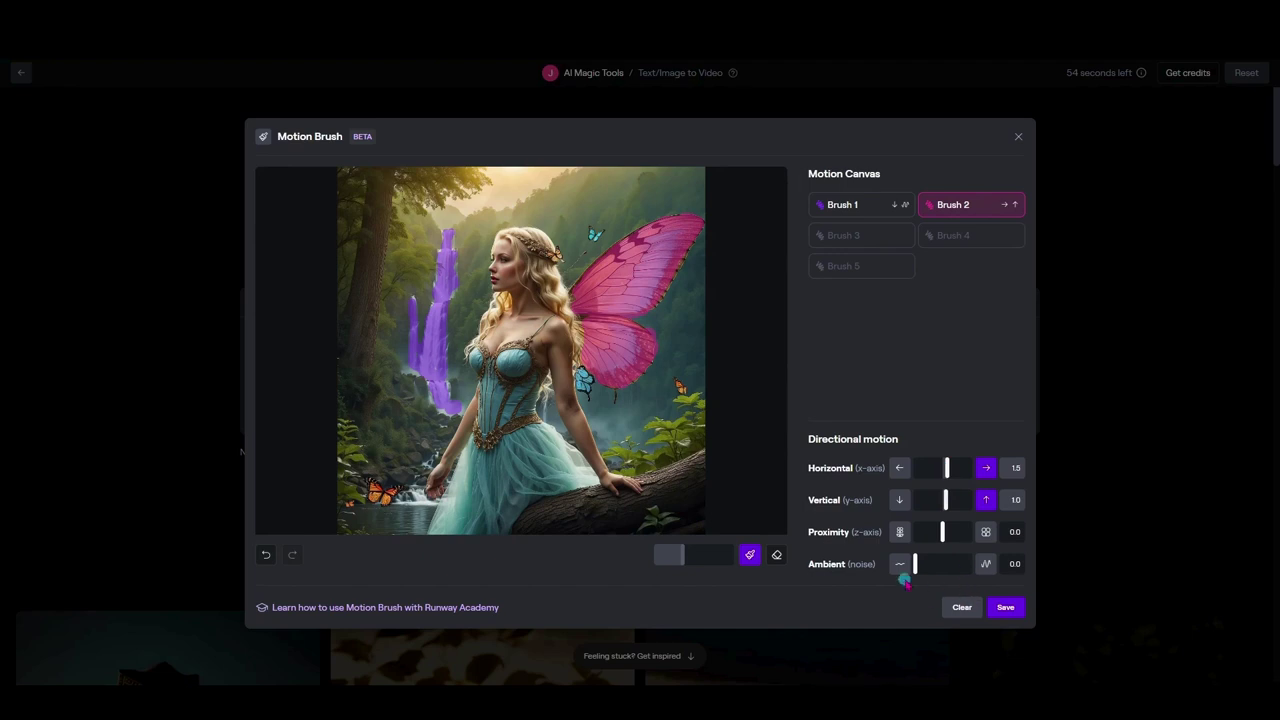
drag(916, 570, 989, 586)
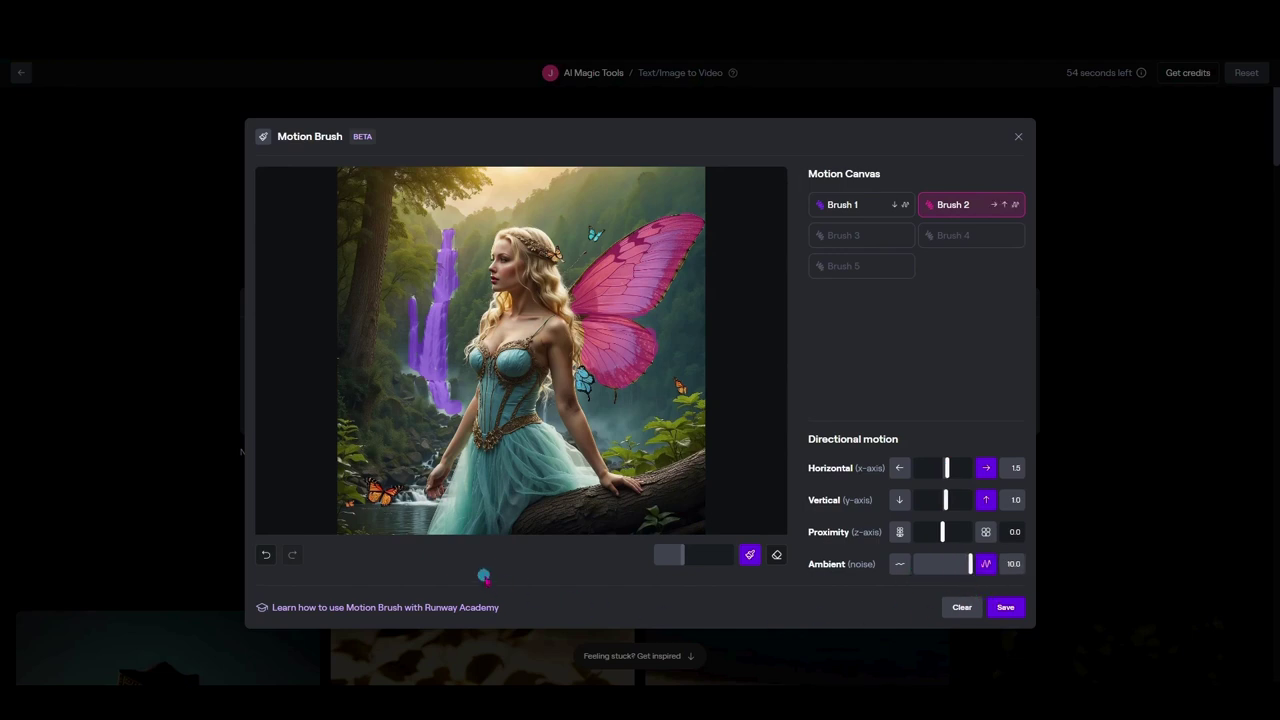
Paint the large orange butterfly beside the pool with Brush 3 and set its vertical and ambient motion to 5.0
click(885, 238)
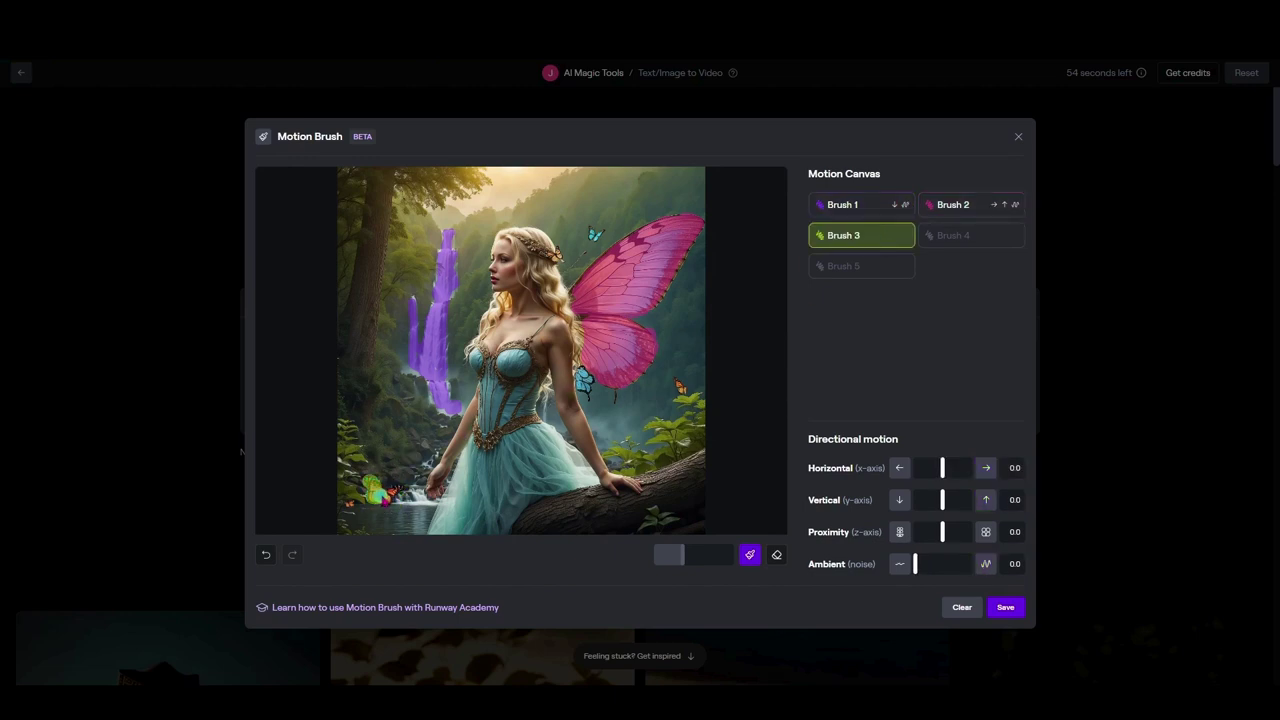
drag(388, 506, 398, 500)
drag(940, 502, 956, 503)
click(986, 564)
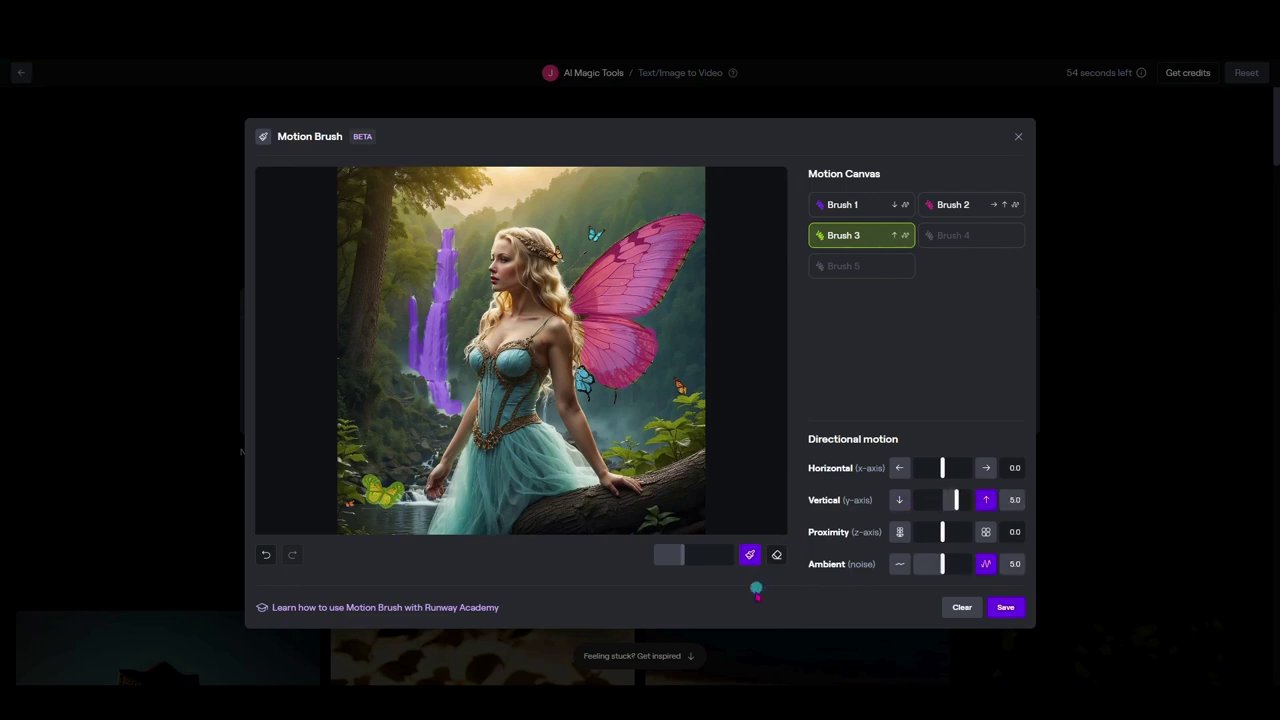
Paint the water at the falls' base with Brush 4 at vertical motion -1.0 and ambient 10.0, and save the brushes
click(990, 235)
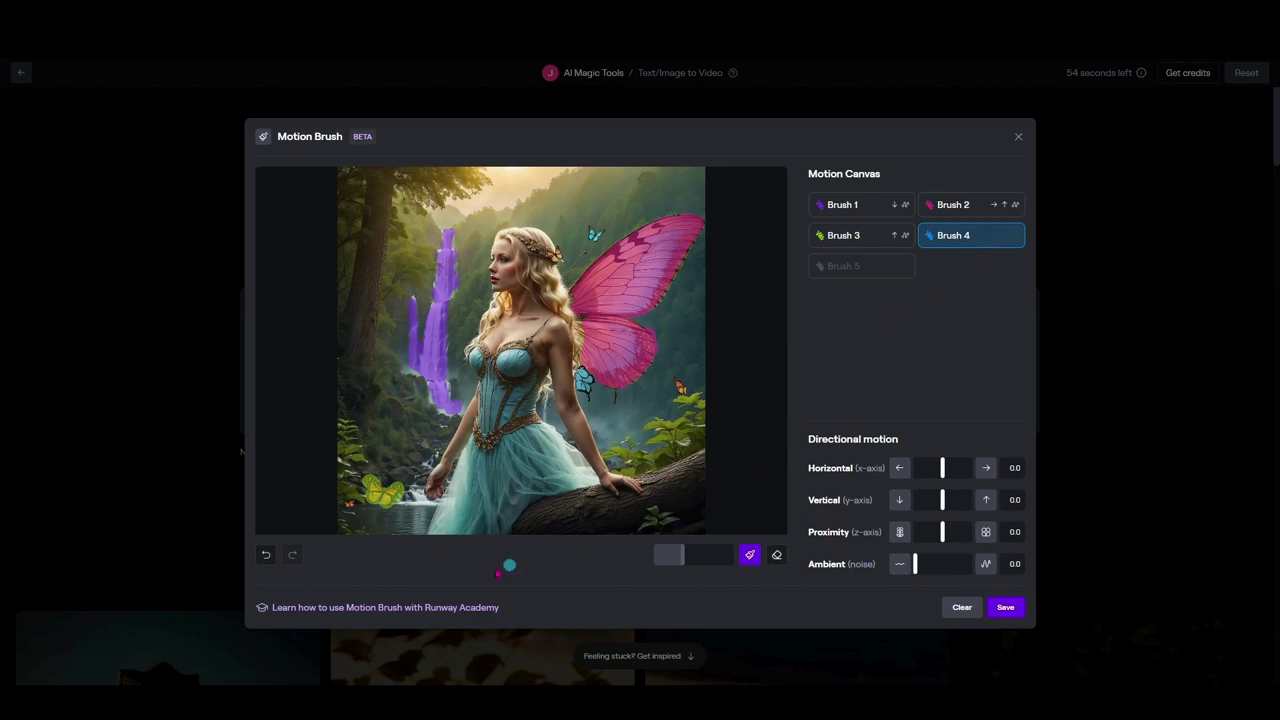
click(442, 426)
mouse_move(434, 455)
mouse_down()
mouse_move(428, 510)
mouse_move(407, 511)
mouse_move(432, 509)
mouse_move(413, 514)
mouse_move(443, 526)
mouse_up()
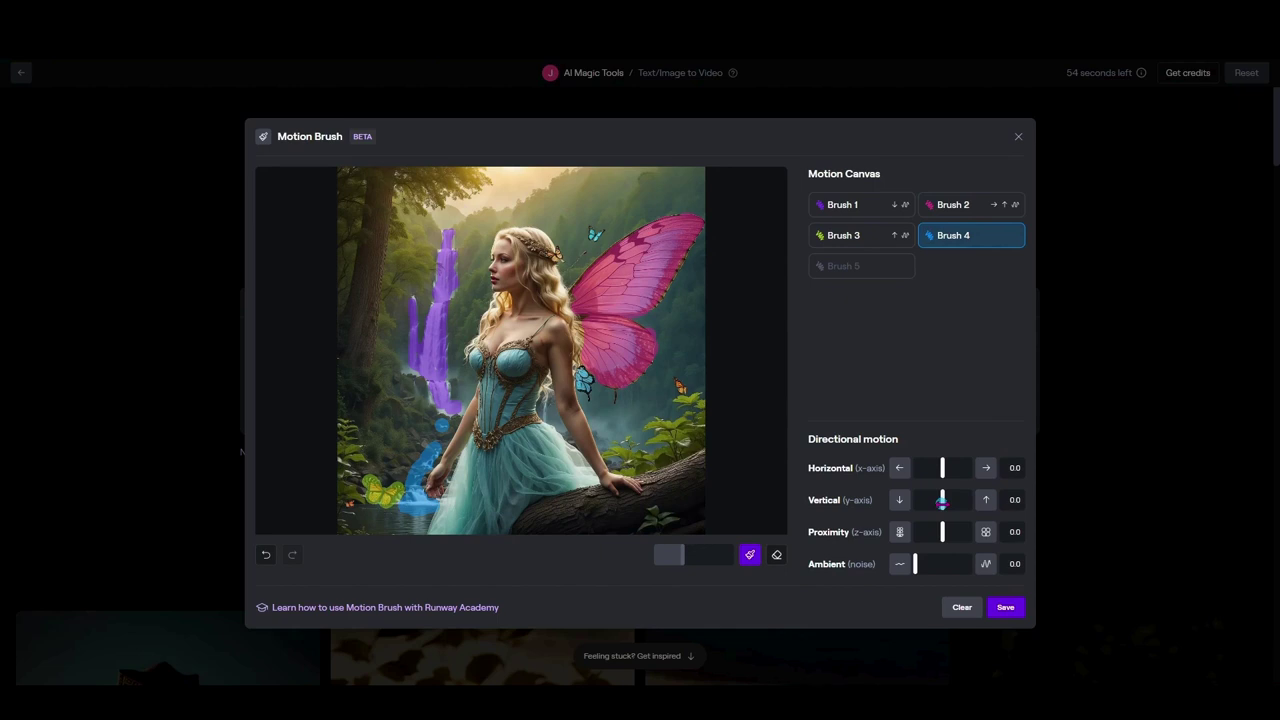
drag(942, 500, 940, 500)
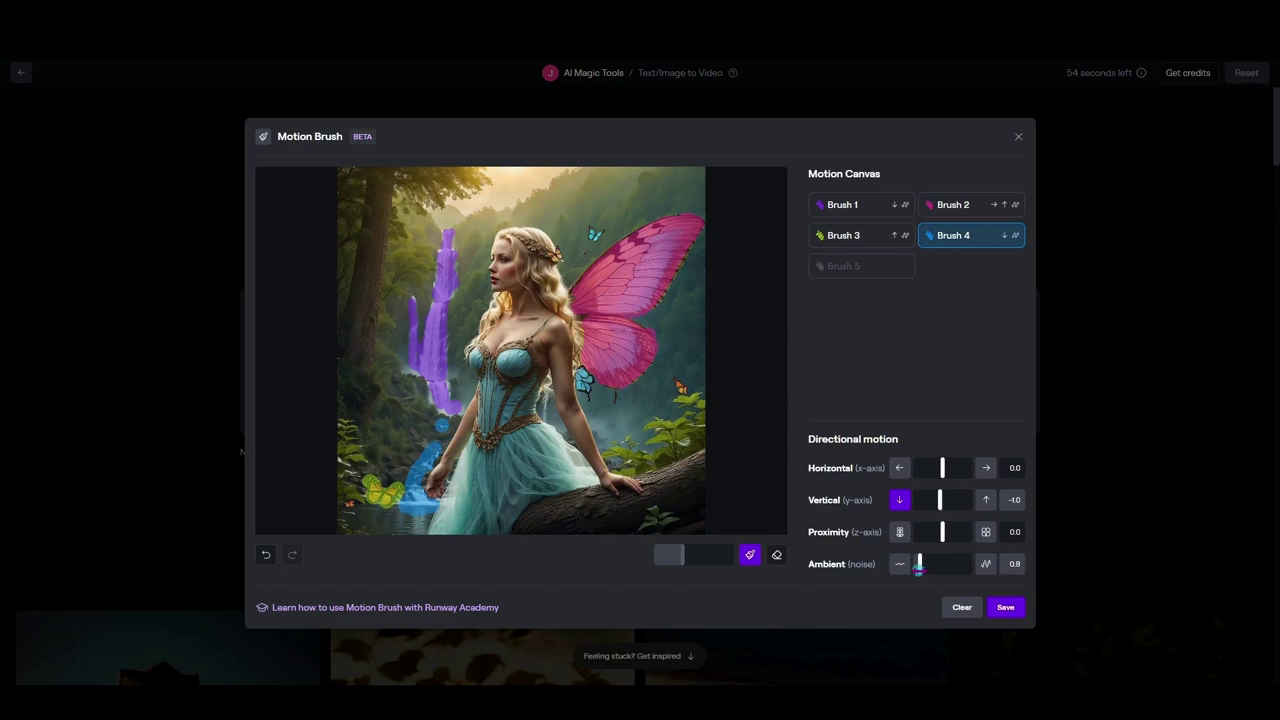
click(985, 566)
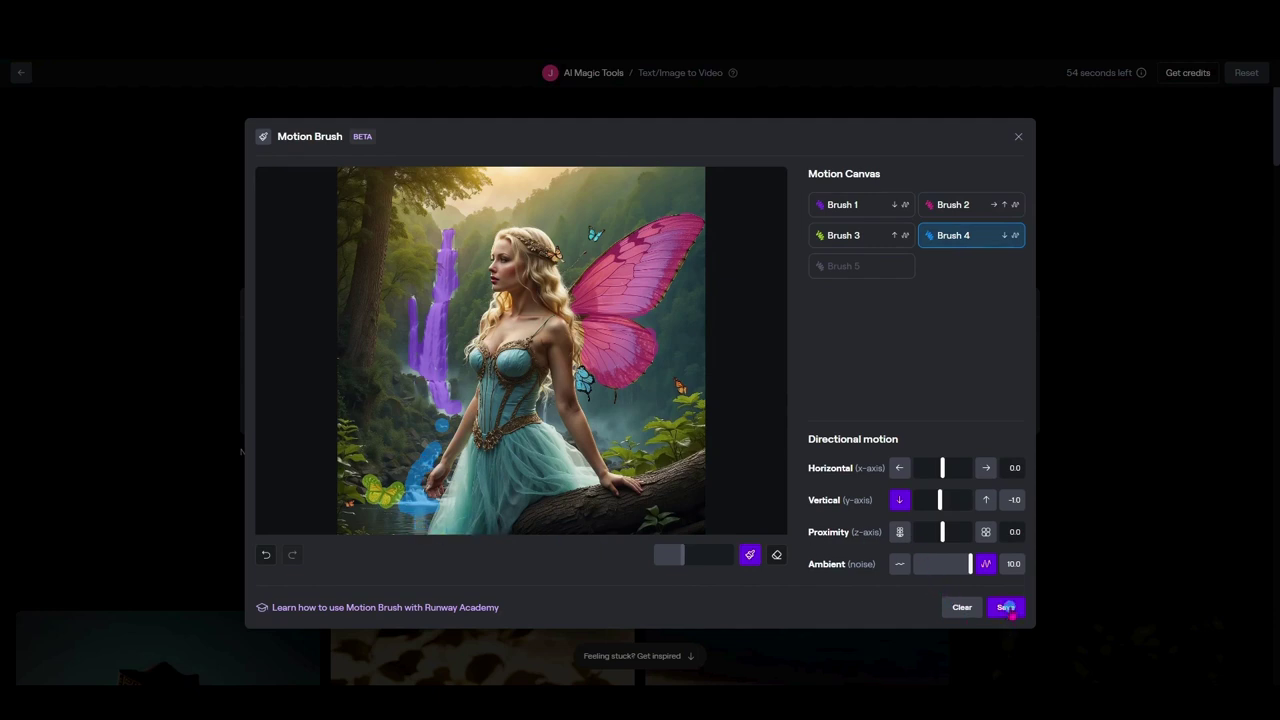
click(1006, 607)
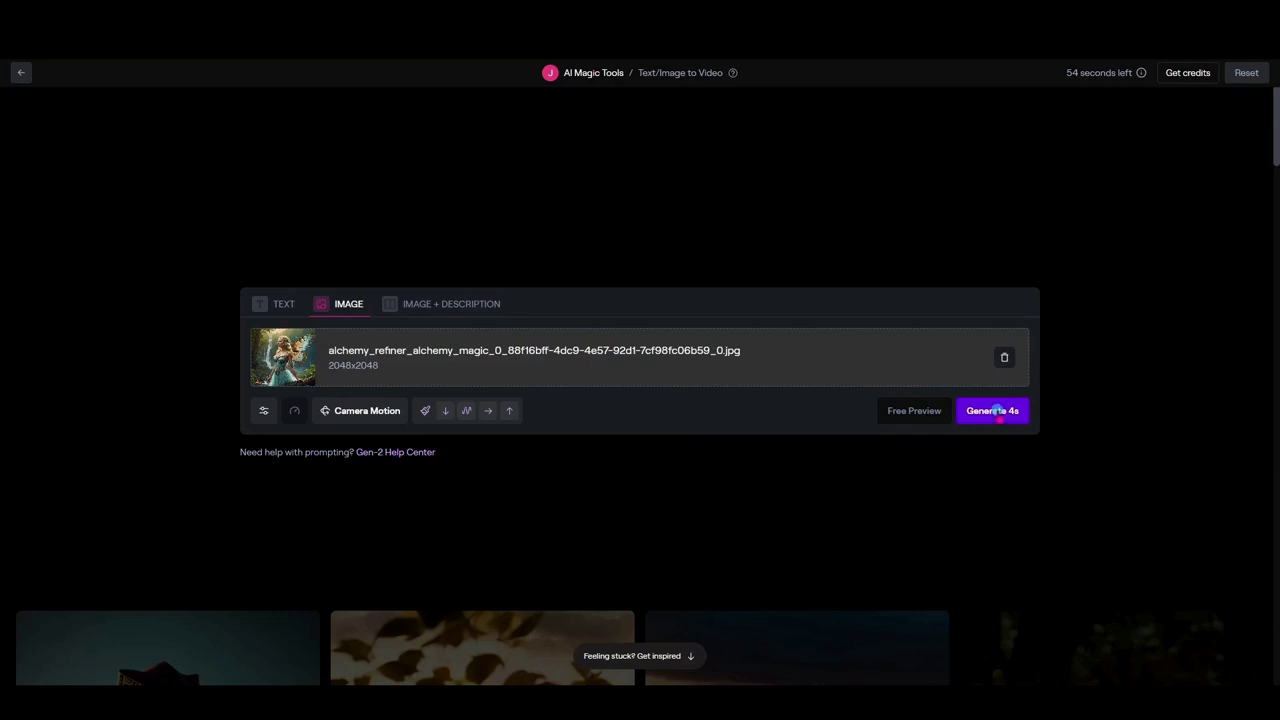
Enable Upscale in the generation settings and generate the 4-second fairy video
click(350, 412)
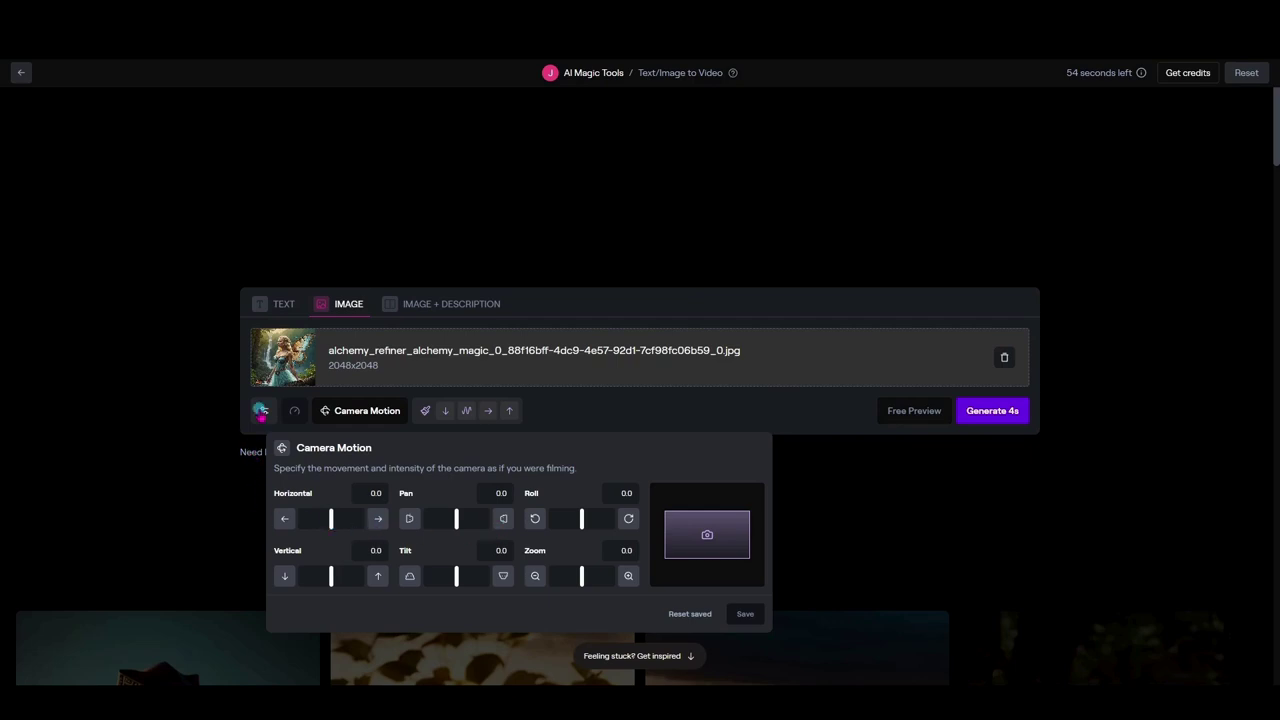
click(261, 411)
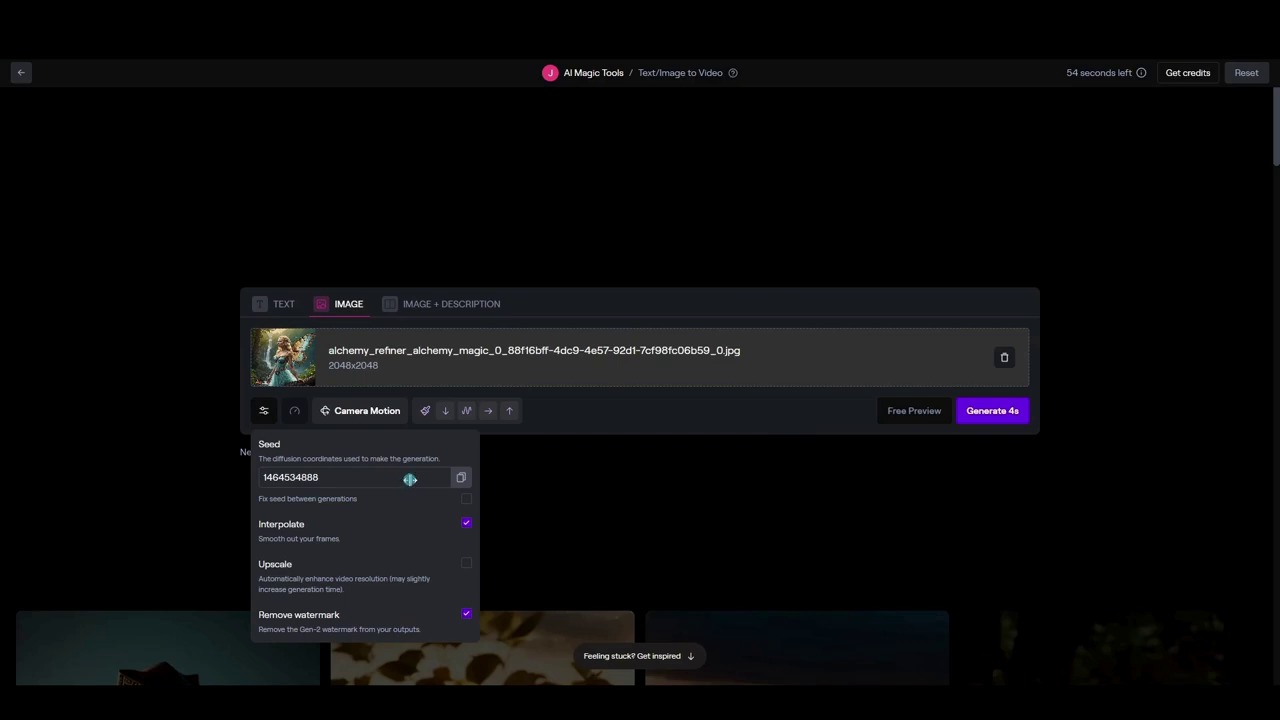
click(467, 566)
click(1000, 412)
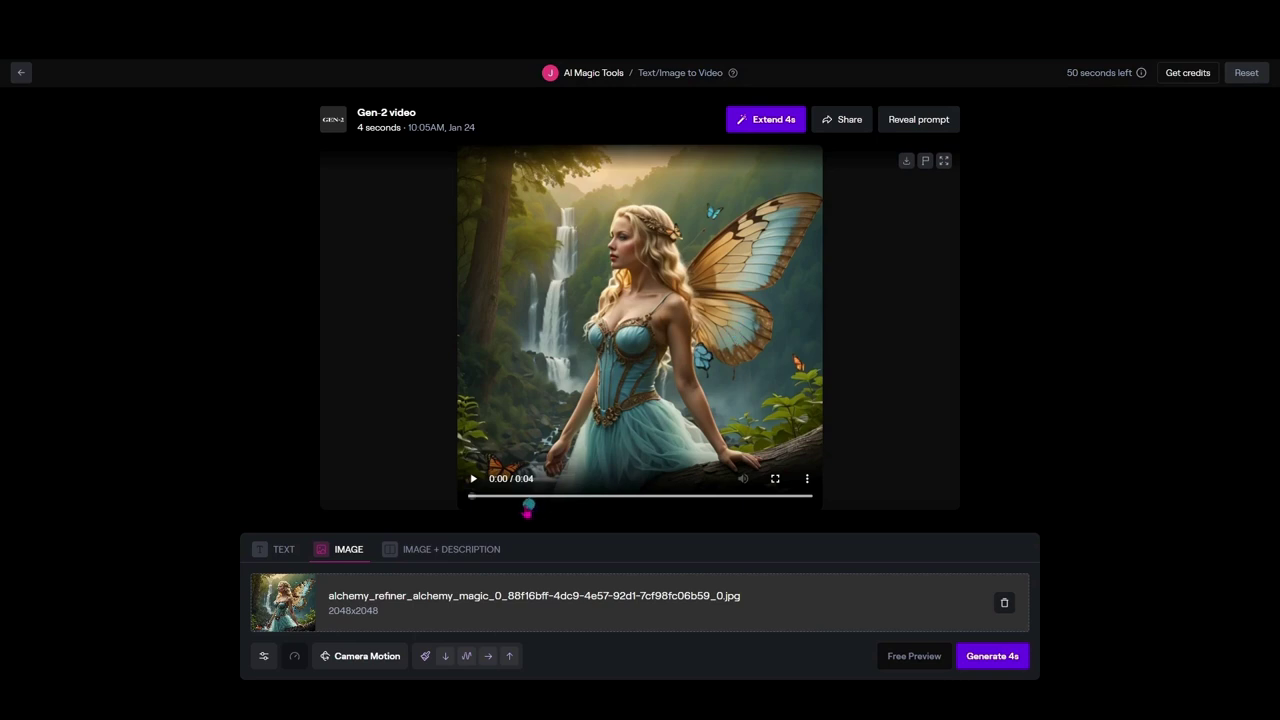
Play the generated fairy video and examine the motion of the painted areas
click(472, 479)
scroll(472, 482, down, 1)
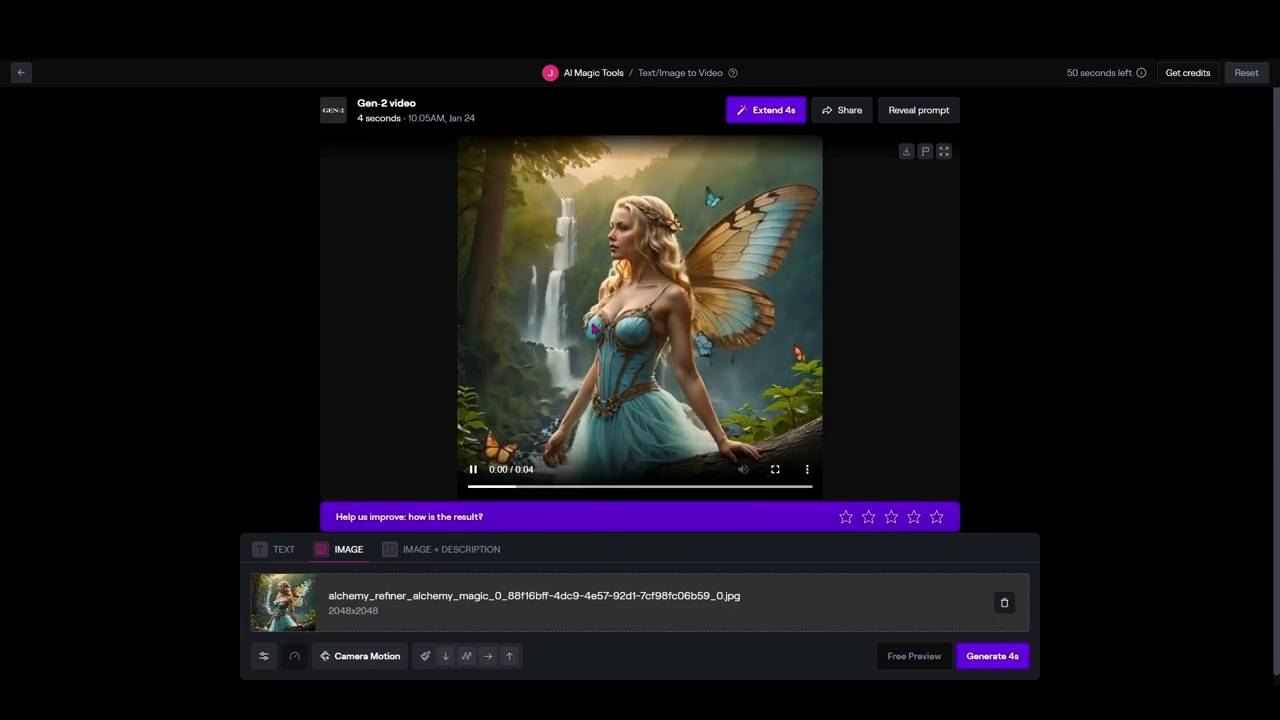
double_click(560, 235)
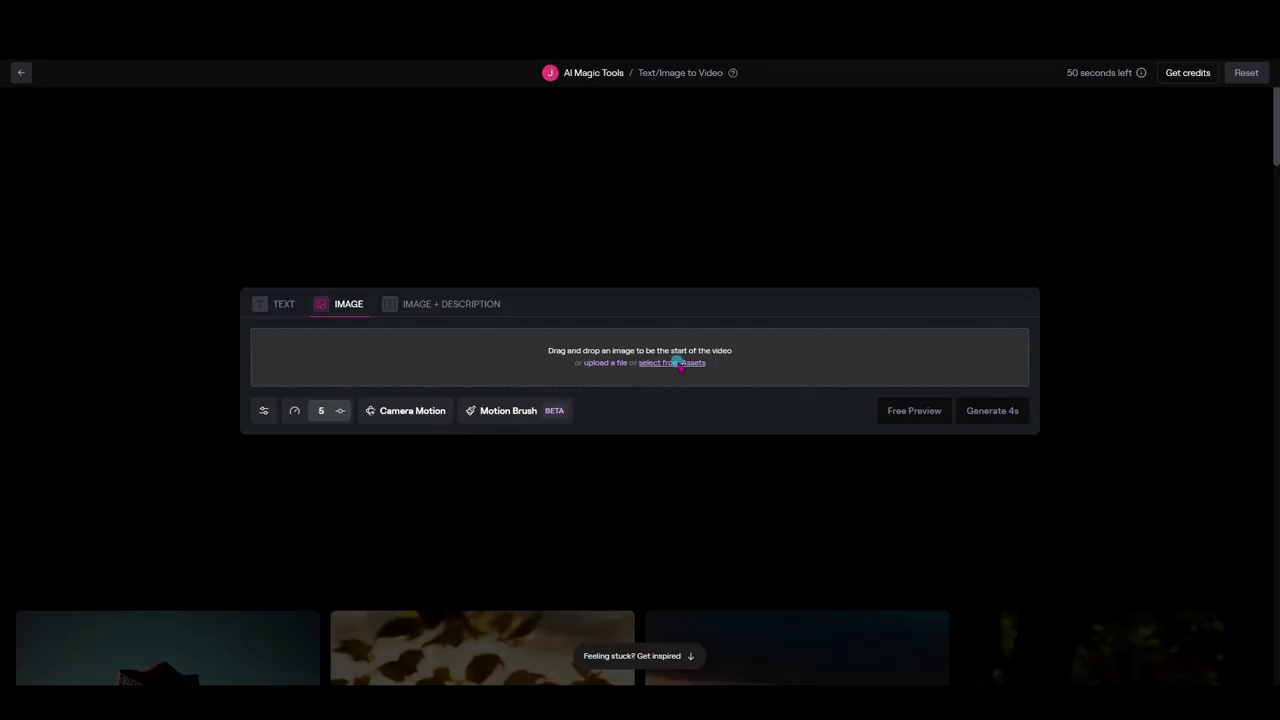
Load the image "Untitled design - 2024-01-24T101318.860.png" from Assets and open it in Motion Brush
click(674, 361)
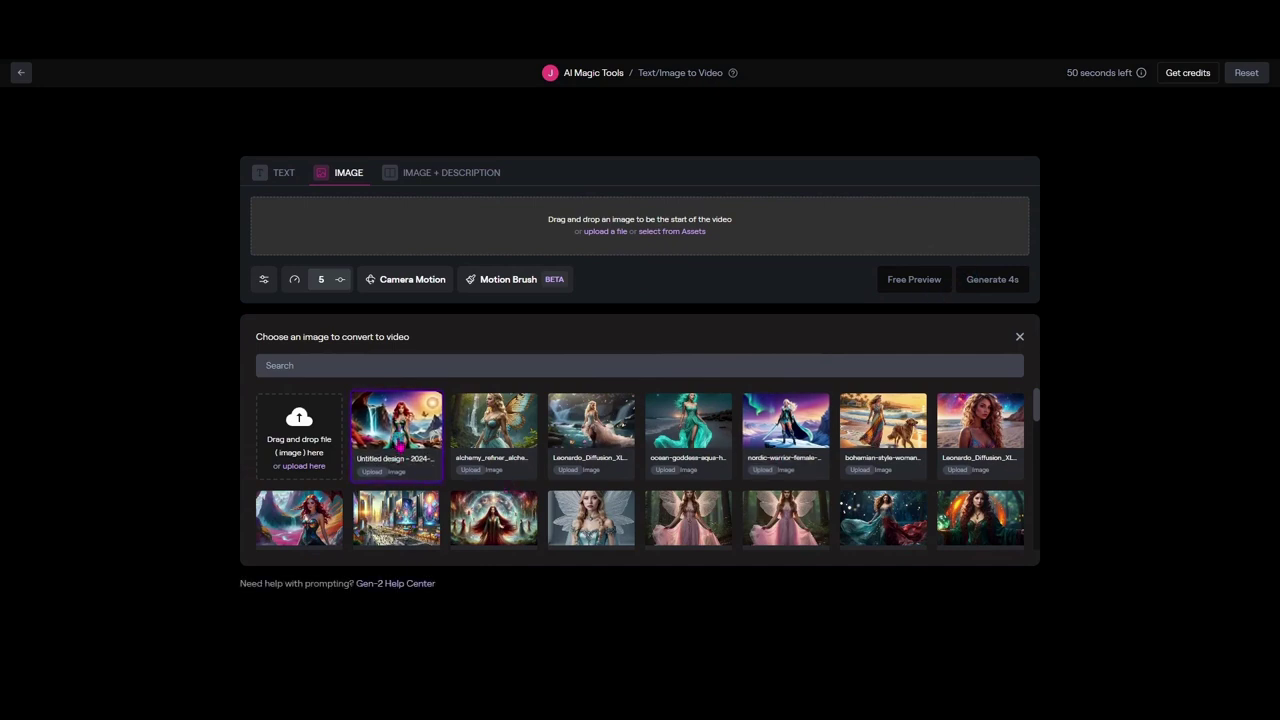
click(397, 438)
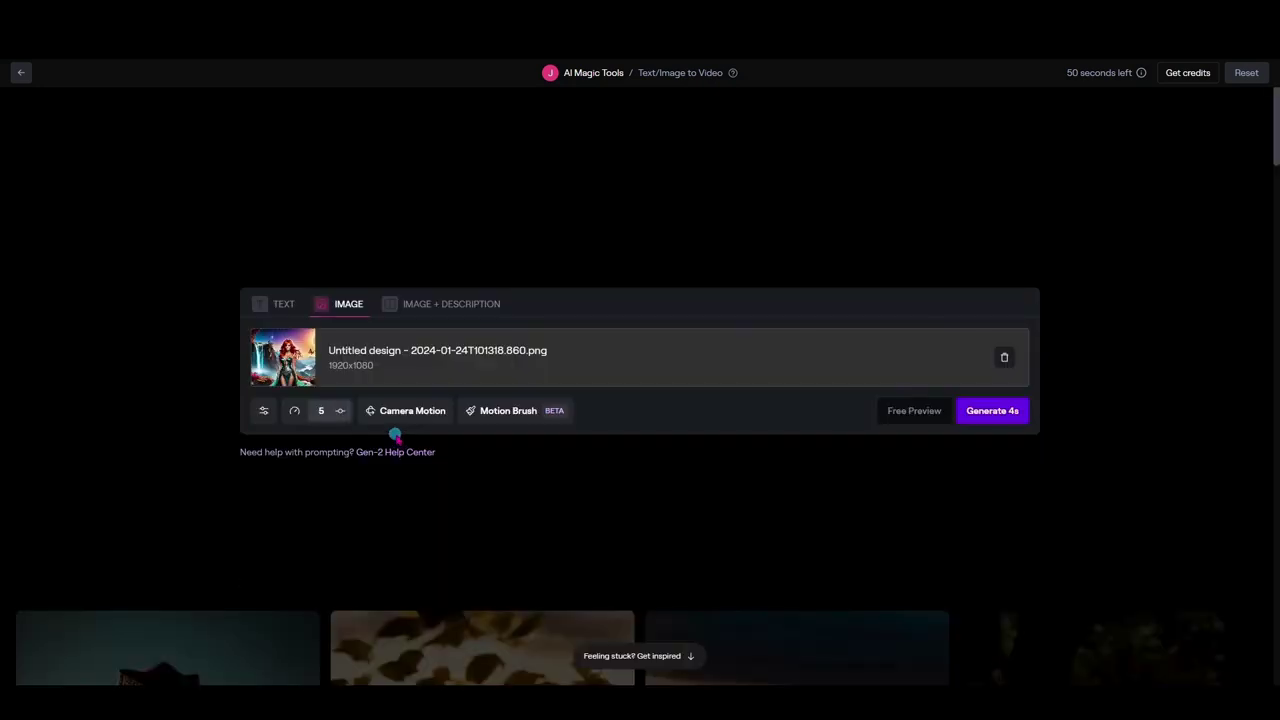
click(518, 414)
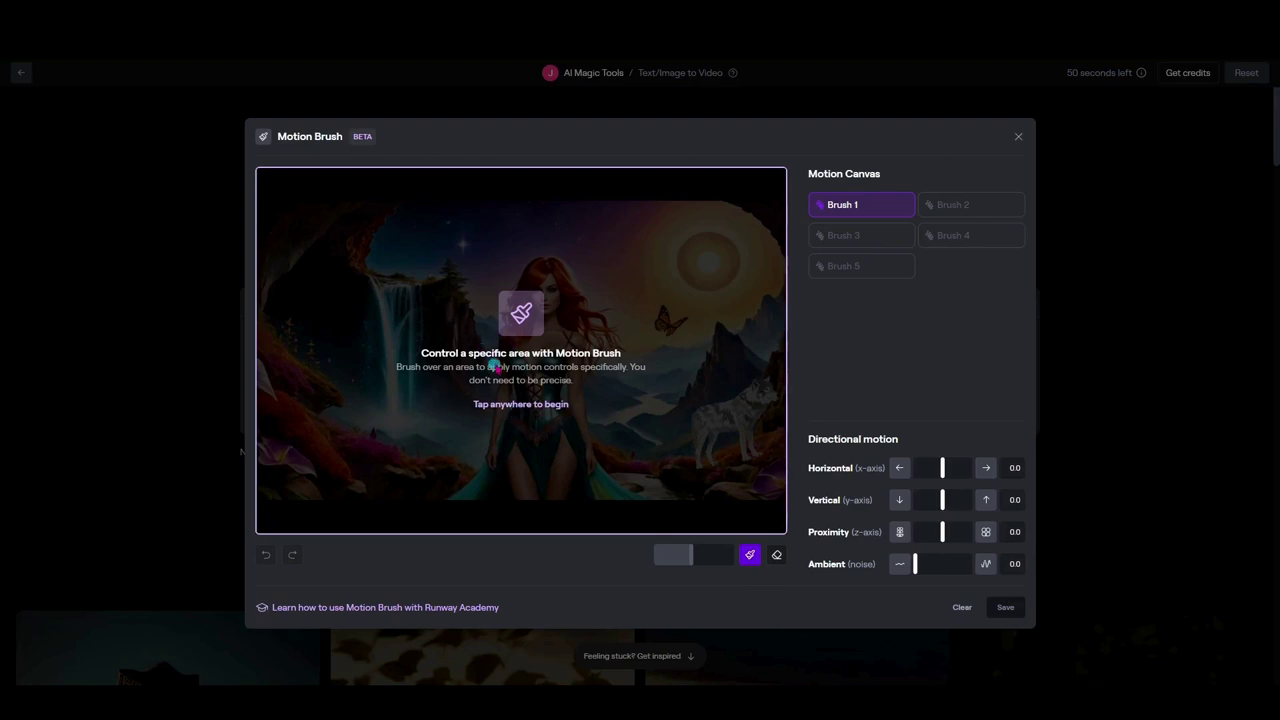
Paint the waterfall with a smaller Brush 1 and set its vertical motion to 1.0 and ambient to 10.0
click(326, 251)
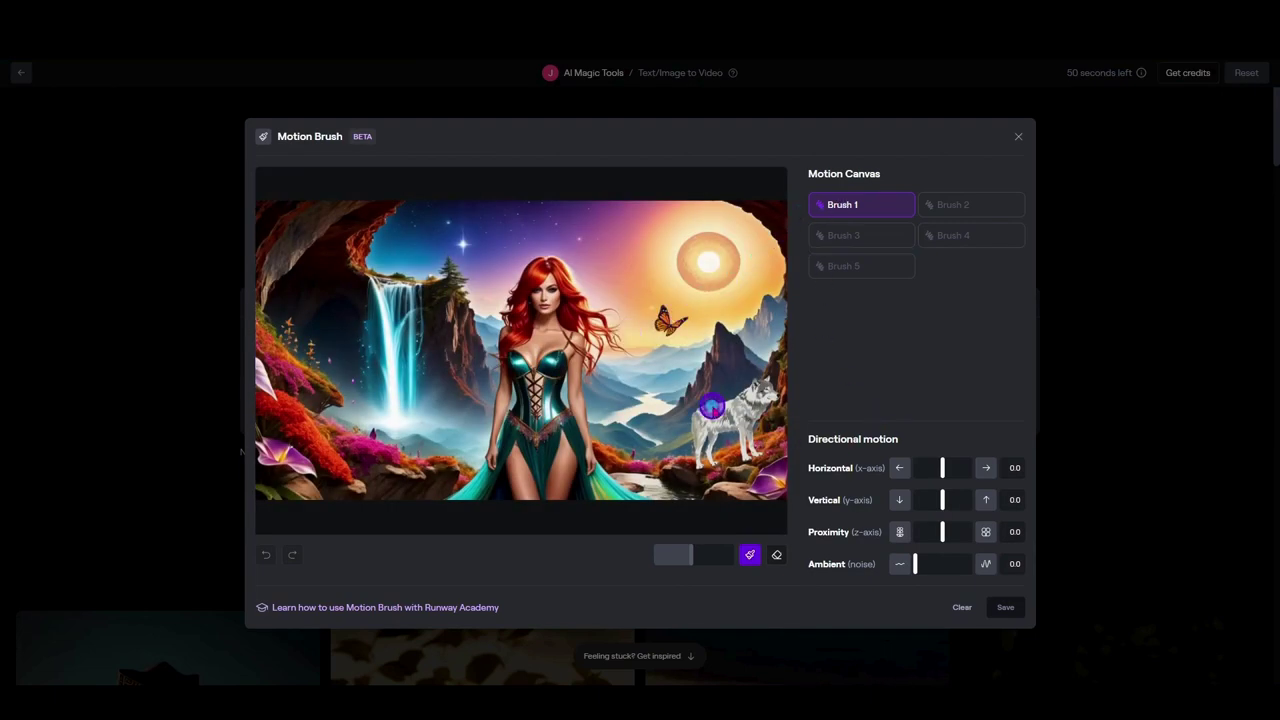
drag(690, 553, 679, 553)
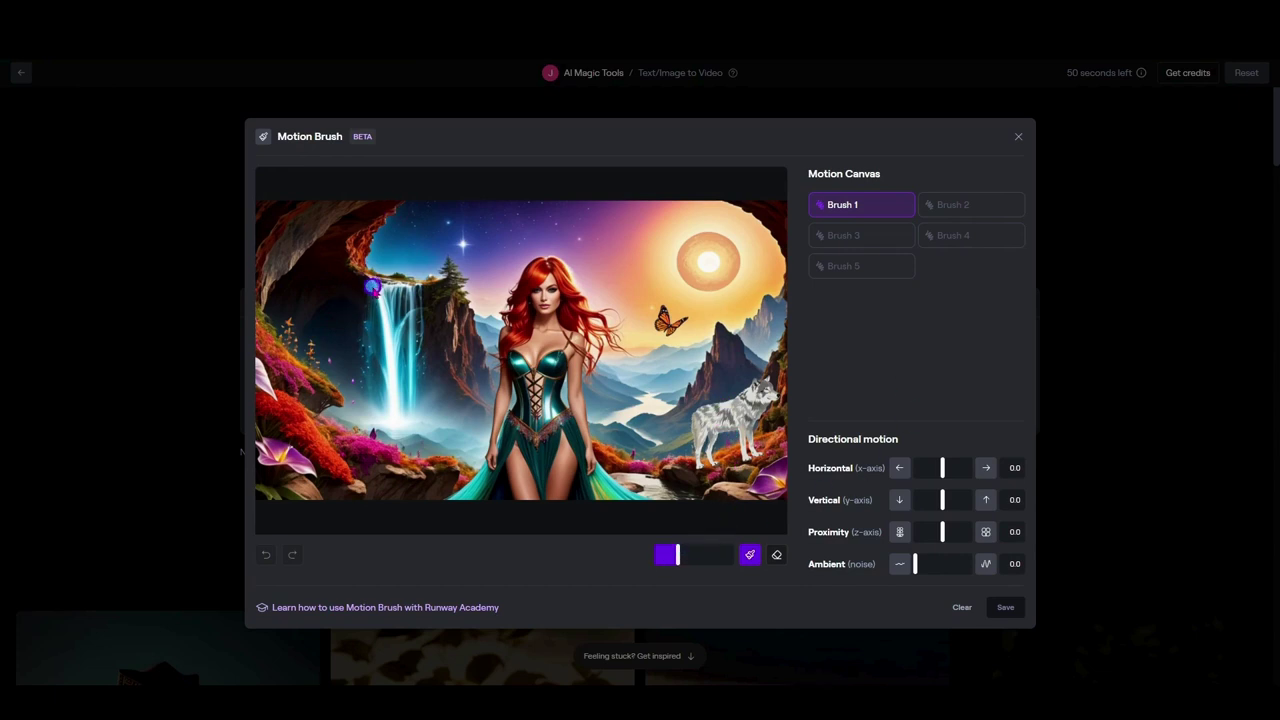
drag(372, 285, 382, 346)
mouse_move(390, 410)
mouse_down()
mouse_move(385, 292)
mouse_move(402, 288)
mouse_move(406, 416)
mouse_move(383, 417)
mouse_move(393, 298)
mouse_move(398, 331)
mouse_move(393, 313)
mouse_move(370, 328)
mouse_move(396, 417)
mouse_up()
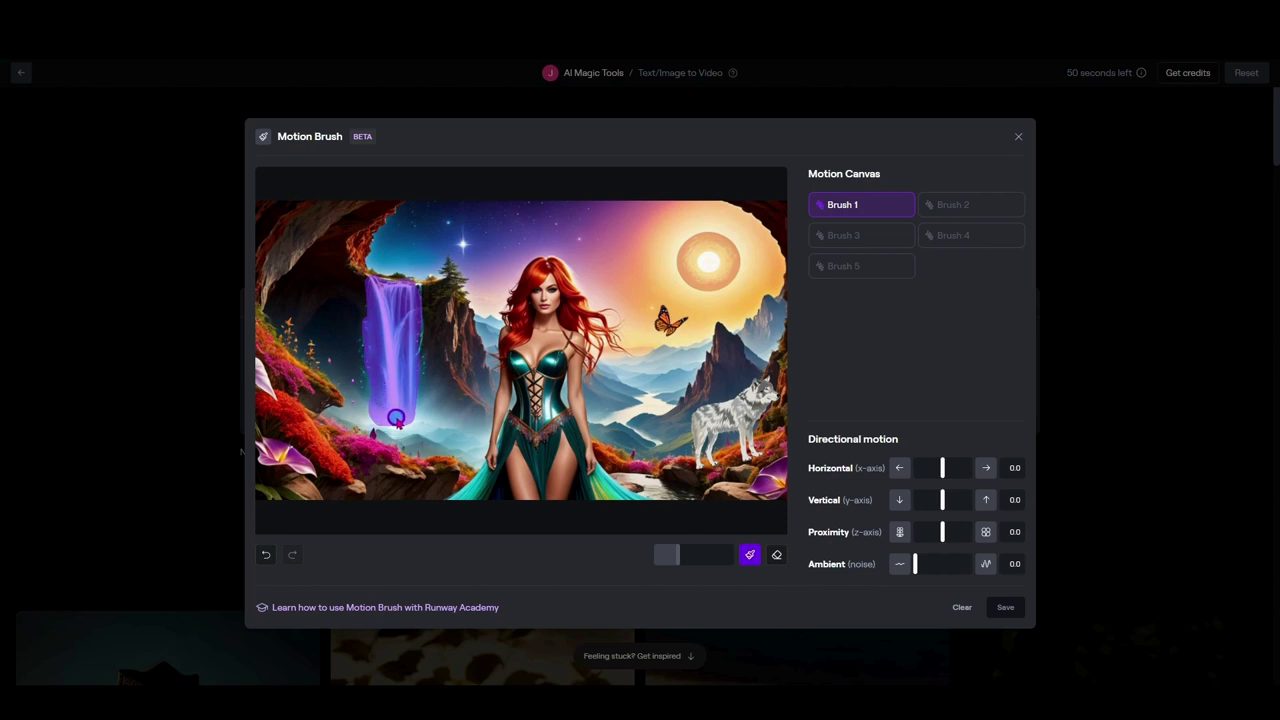
drag(942, 500, 945, 500)
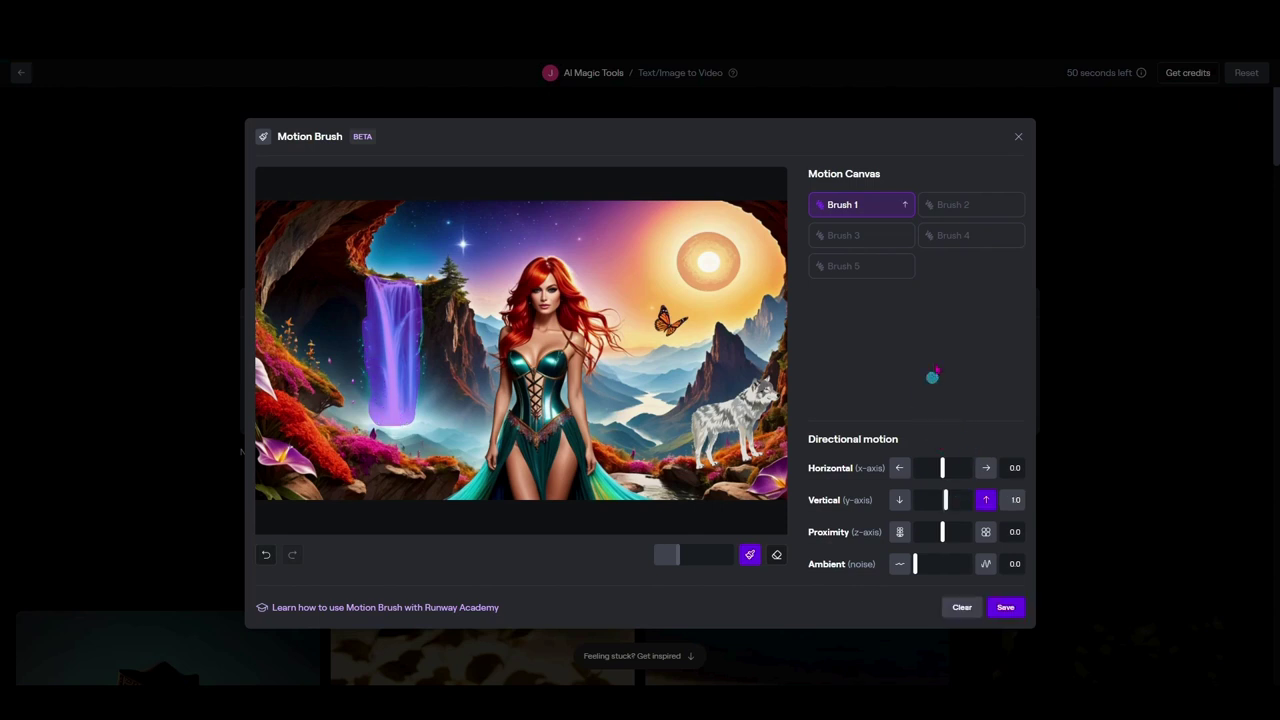
click(968, 564)
Paint the butterfly with a smaller Brush 2 and set its horizontal motion to -1.0, vertical to 3.5 and ambient to 7.5
click(960, 206)
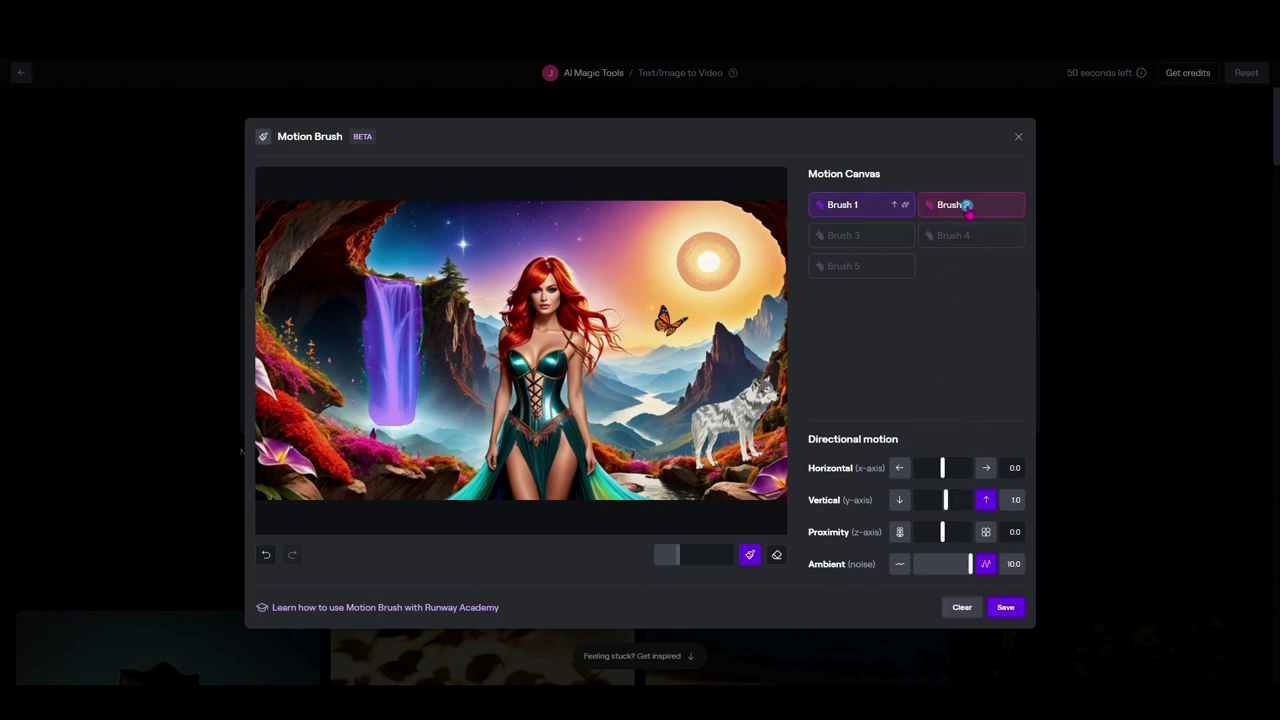
click(966, 205)
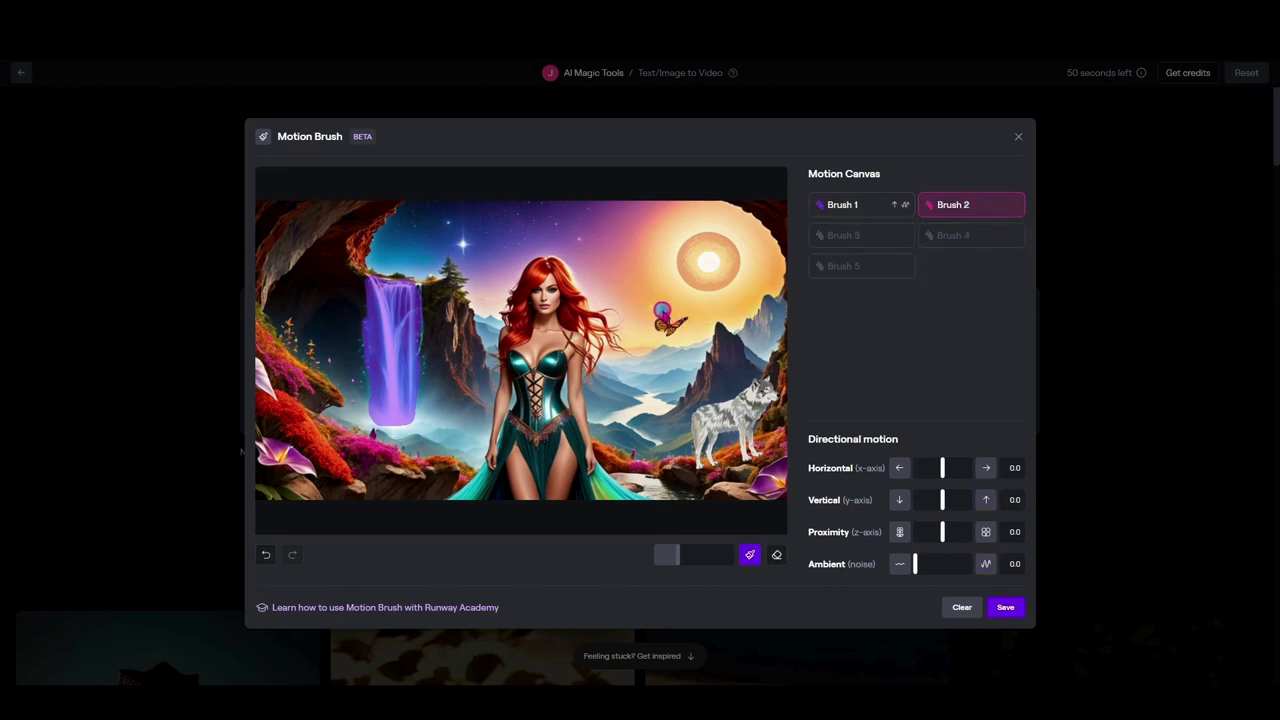
click(676, 556)
mouse_move(662, 310)
mouse_down()
mouse_move(668, 338)
mouse_move(684, 324)
mouse_up()
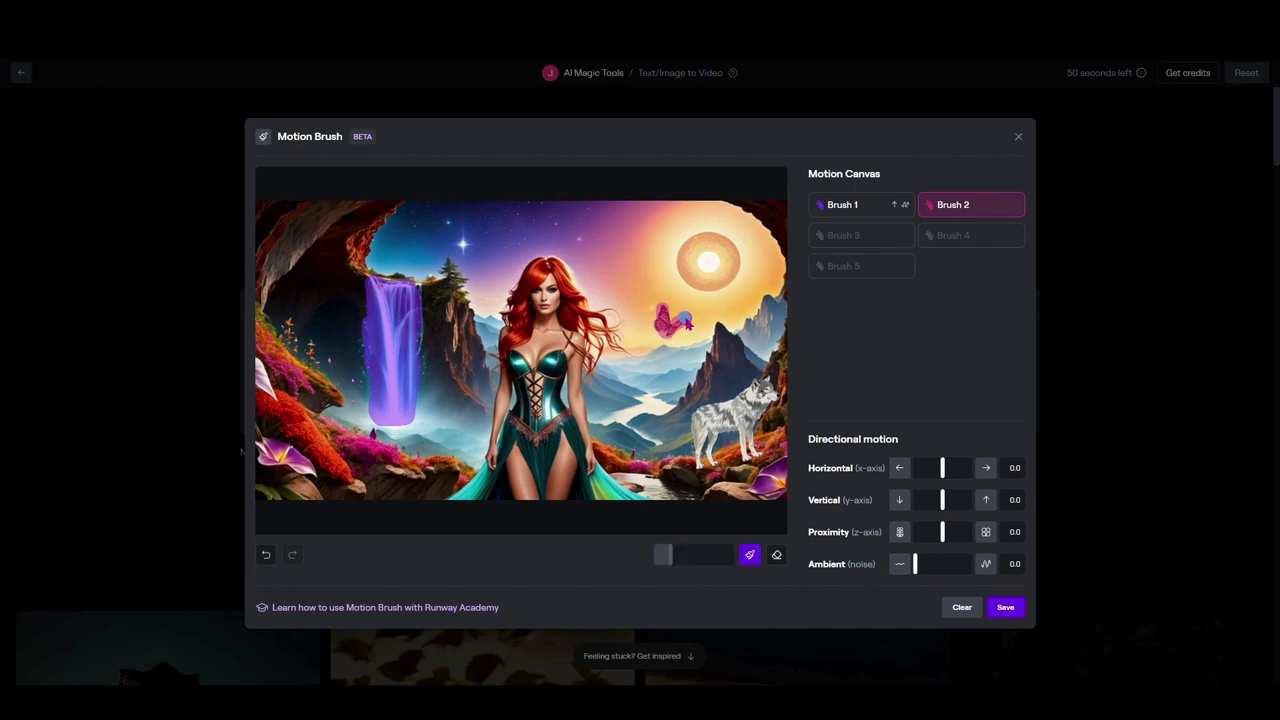
drag(942, 500, 946, 467)
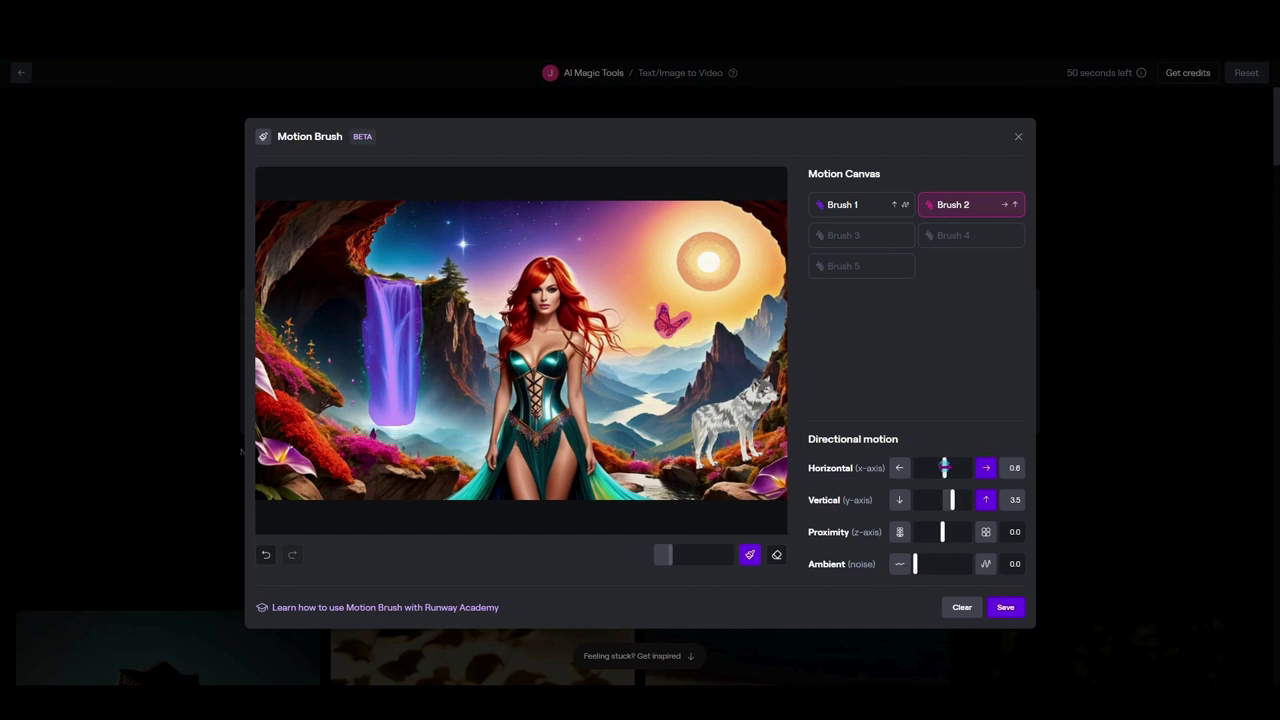
drag(943, 467, 940, 467)
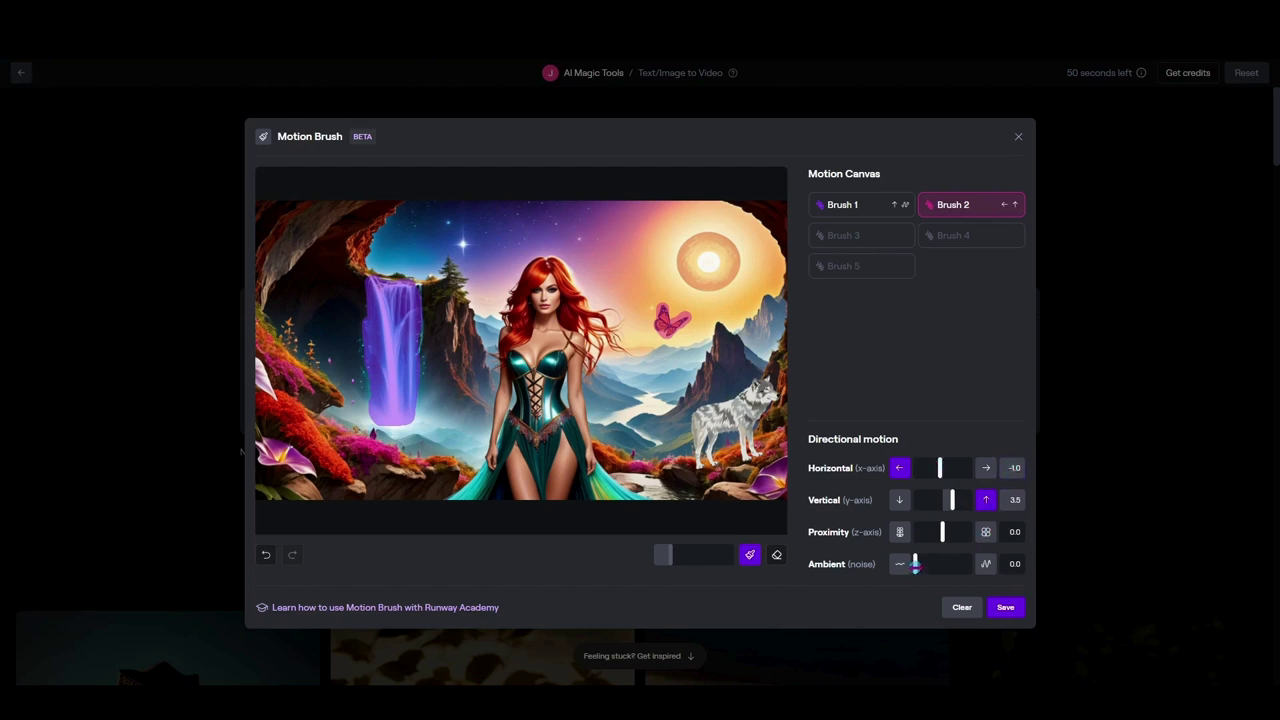
drag(915, 565, 957, 566)
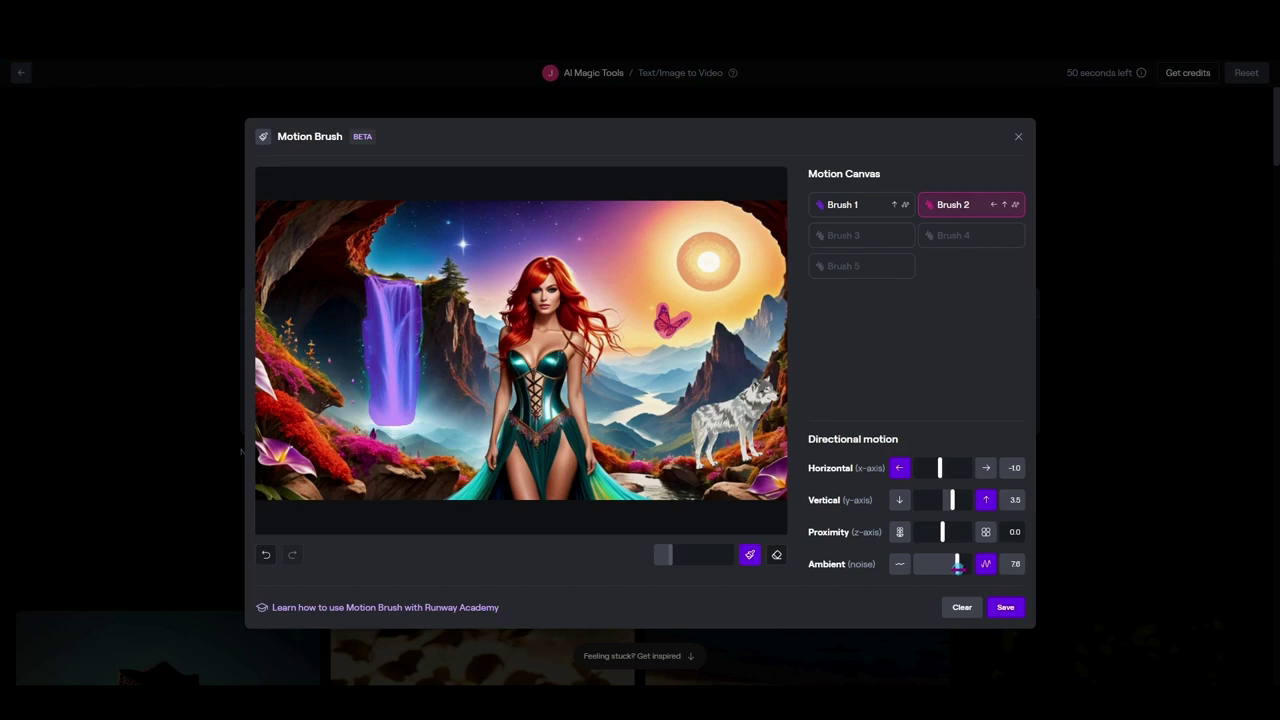
click(1004, 610)
Paint the wolf with Brush 3 and set its horizontal motion to 2.5 and ambient to 8.6
click(869, 235)
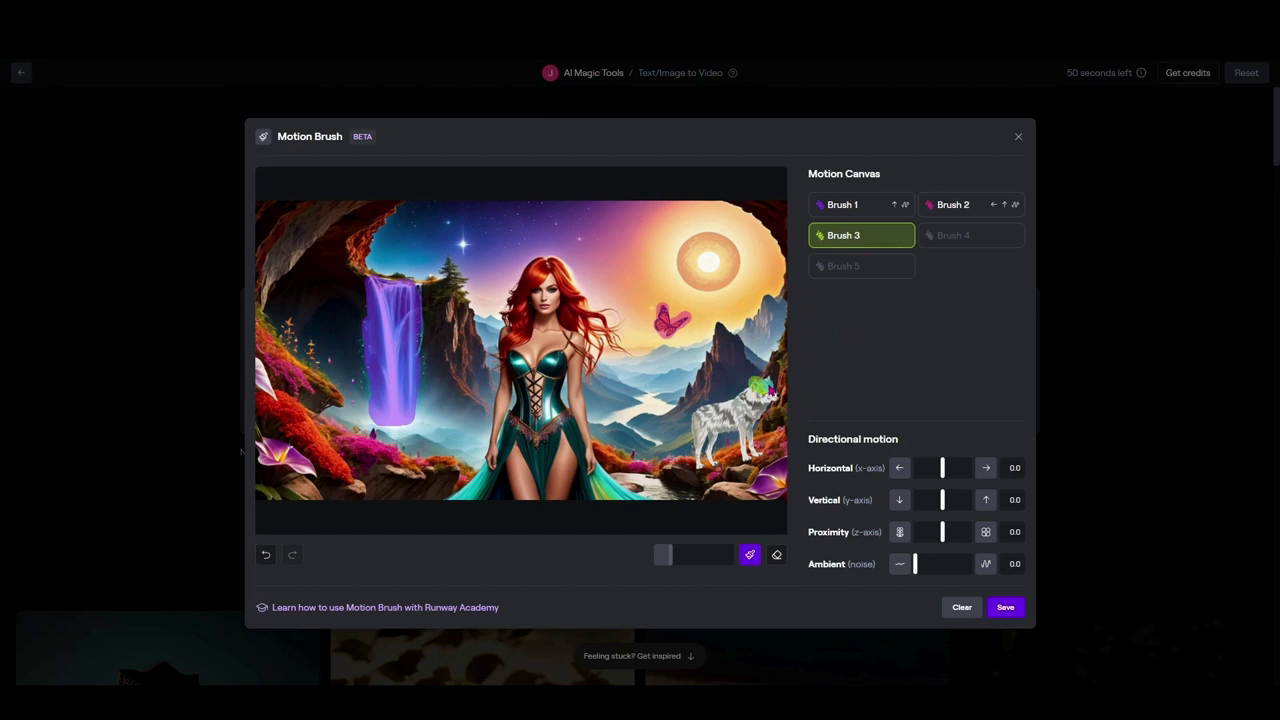
click(758, 388)
drag(942, 468, 946, 470)
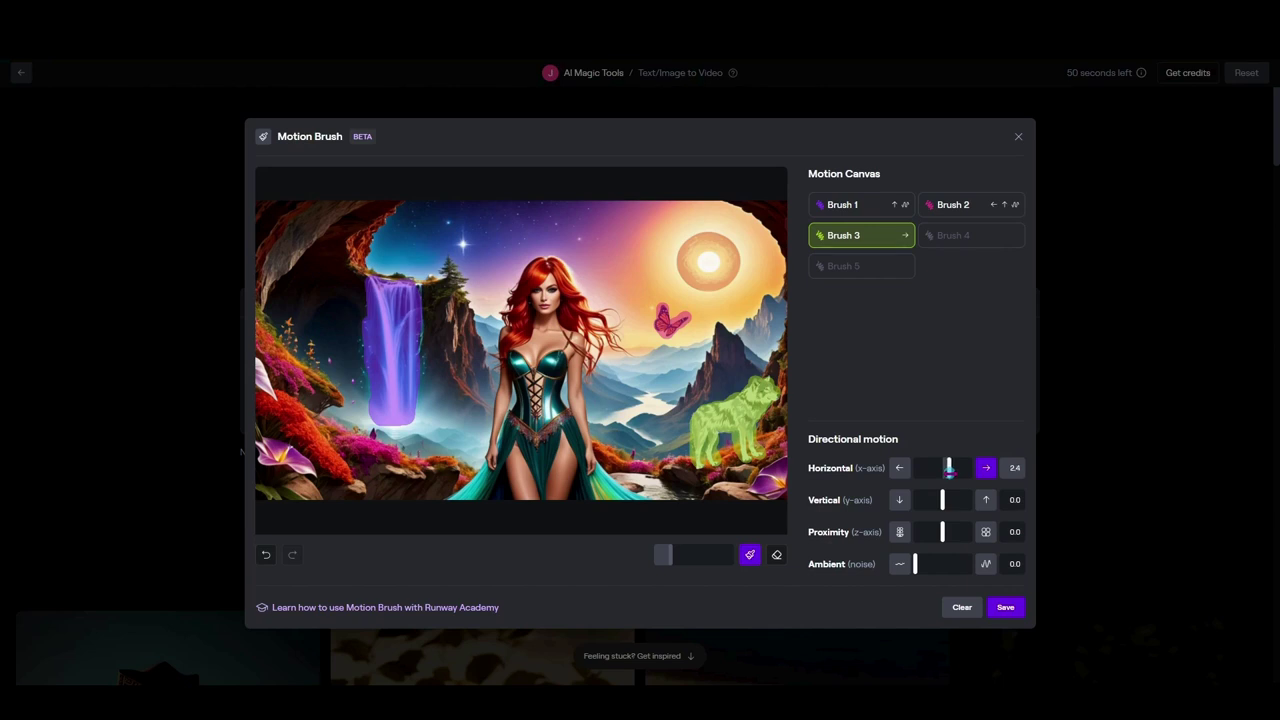
drag(950, 469, 953, 469)
drag(914, 563, 962, 560)
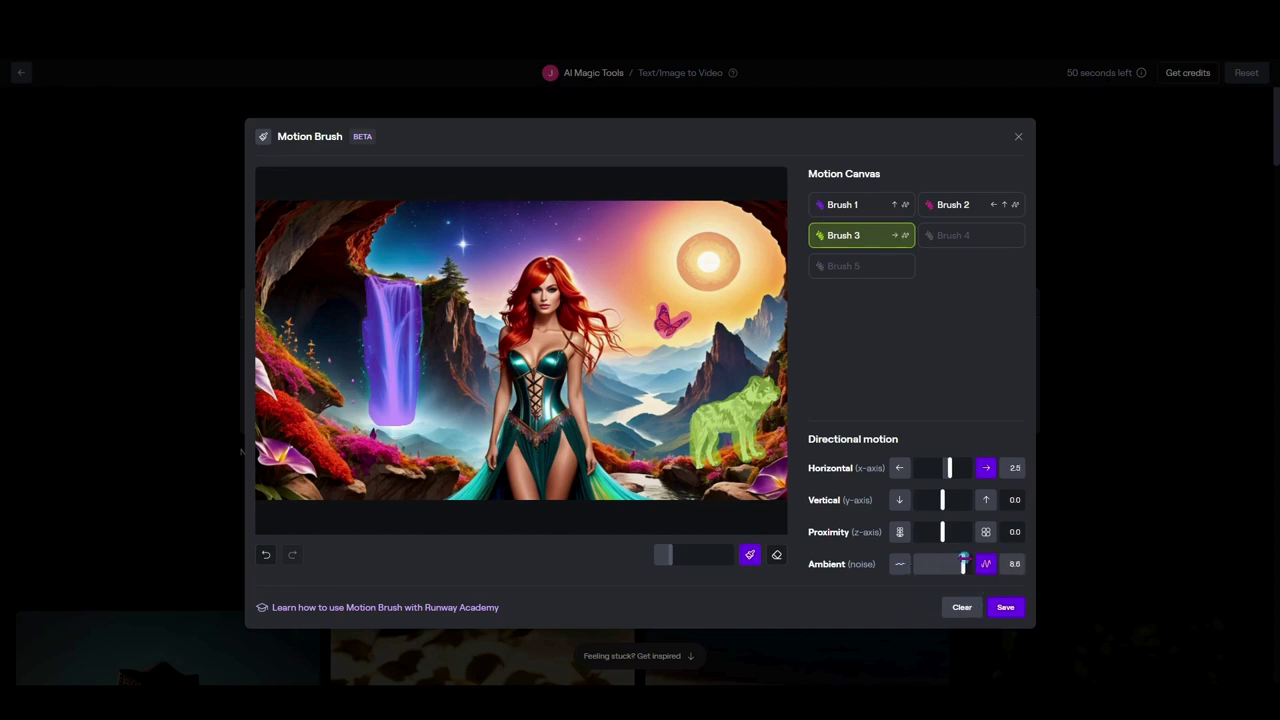
Paint the river between the mountains with Brush 4 and set its horizontal motion to 1.0 and vertical to -0.6
click(937, 245)
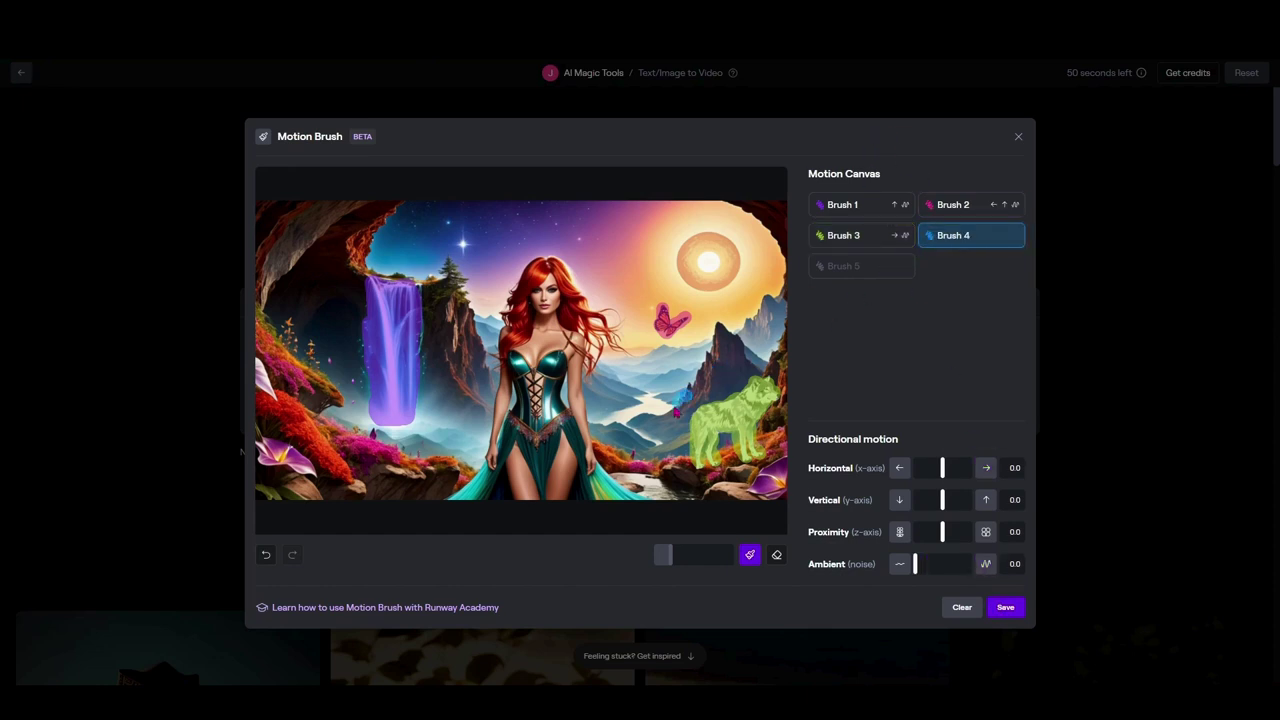
mouse_move(651, 394)
mouse_down()
mouse_move(640, 402)
mouse_move(668, 410)
mouse_move(600, 420)
mouse_move(674, 411)
mouse_up()
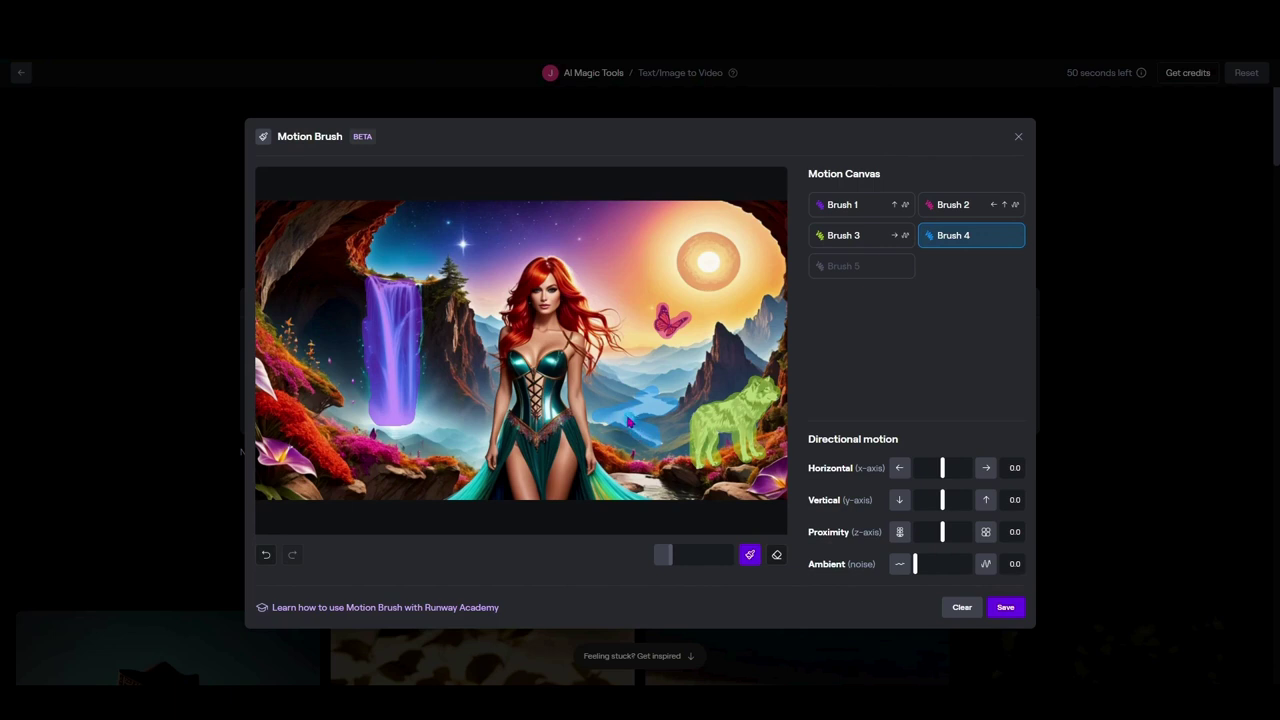
drag(942, 468, 945, 468)
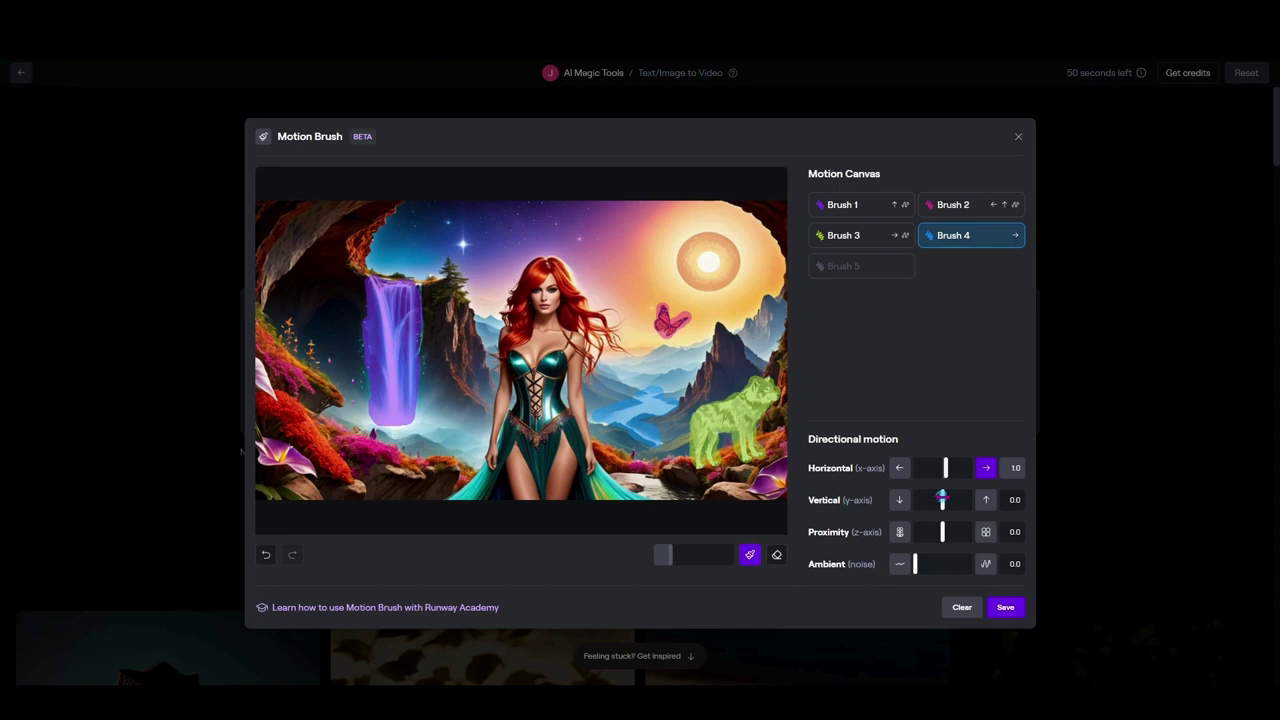
drag(942, 498, 940, 498)
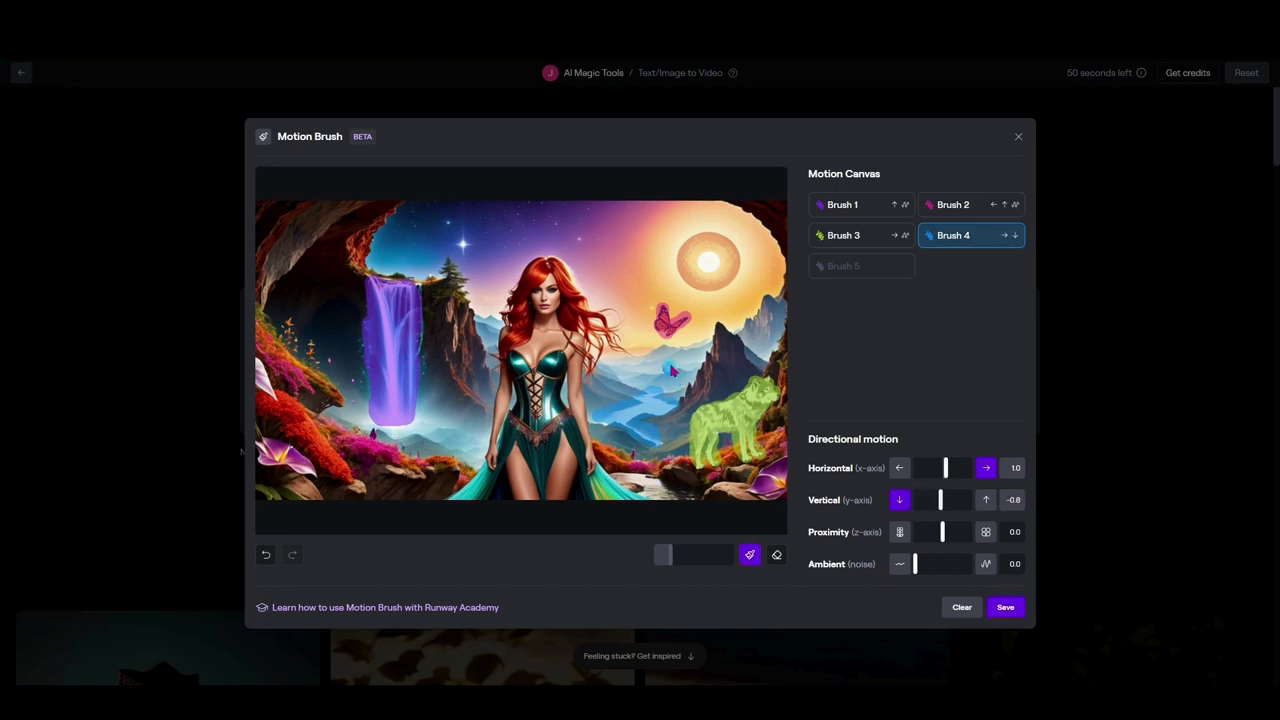
Paint the sun and its ring with Brush 5 and set its horizontal motion to 2.0 and ambient to 10.0
key(5)
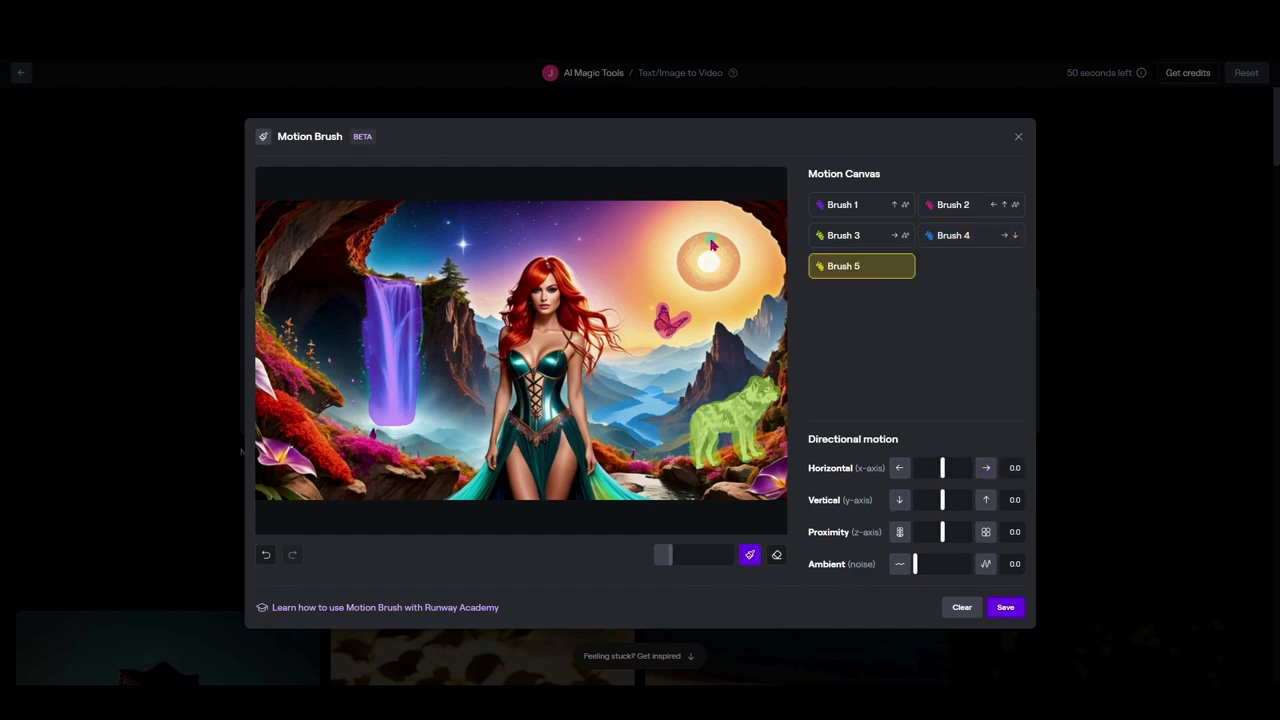
mouse_move(711, 244)
mouse_down()
mouse_move(697, 236)
mouse_move(674, 264)
mouse_move(684, 292)
mouse_move(733, 287)
mouse_move(715, 243)
mouse_move(690, 280)
mouse_move(703, 252)
mouse_move(723, 281)
mouse_move(706, 272)
mouse_move(722, 265)
mouse_move(733, 278)
mouse_move(731, 263)
mouse_up()
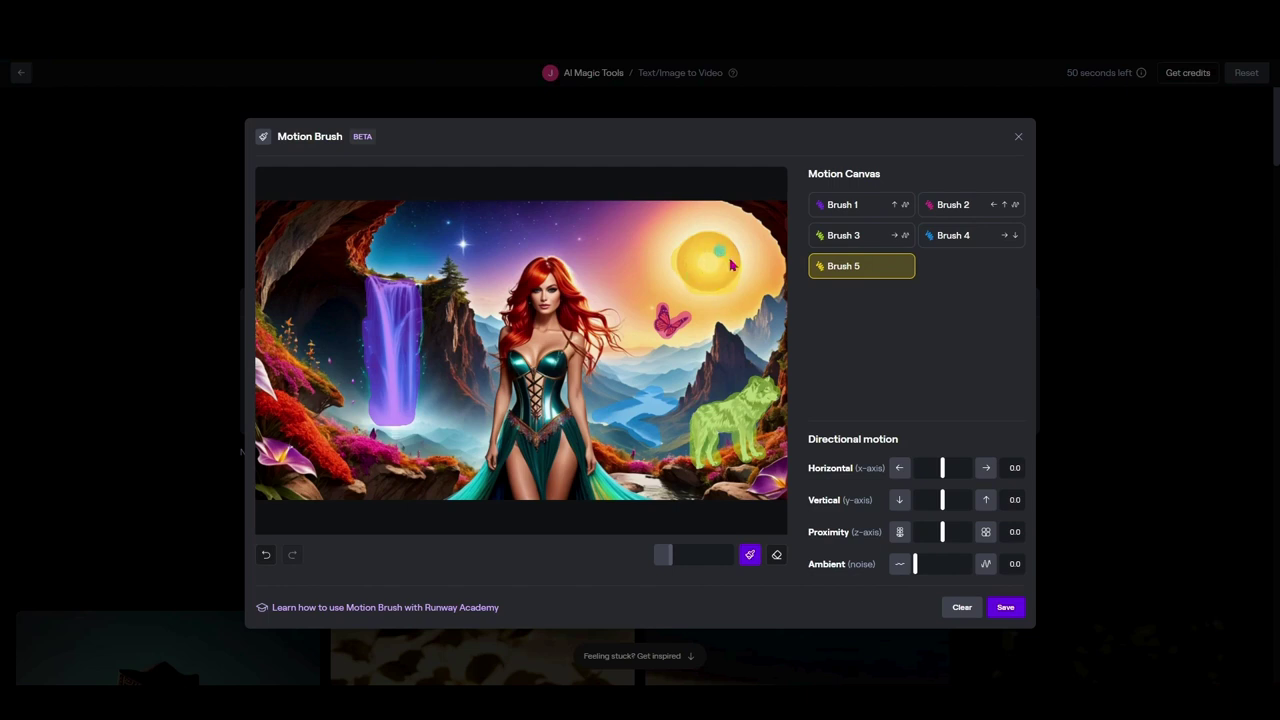
drag(942, 470, 940, 470)
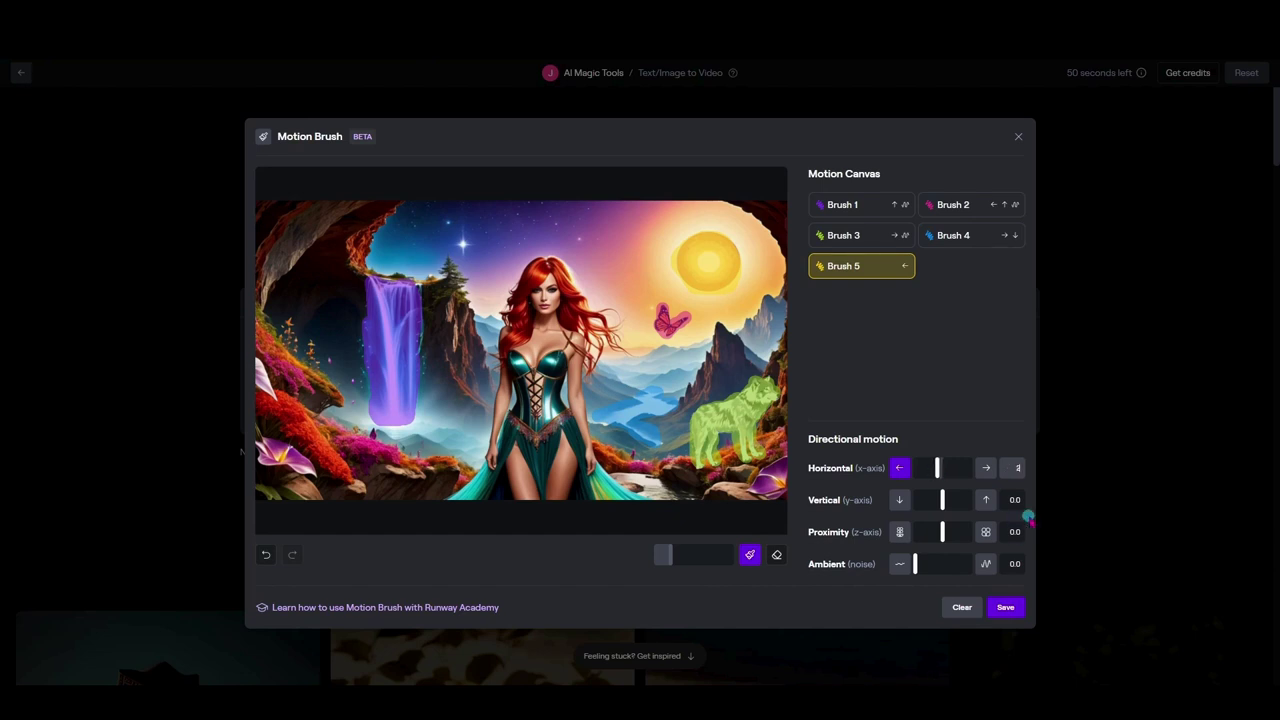
click(986, 468)
drag(914, 566, 970, 564)
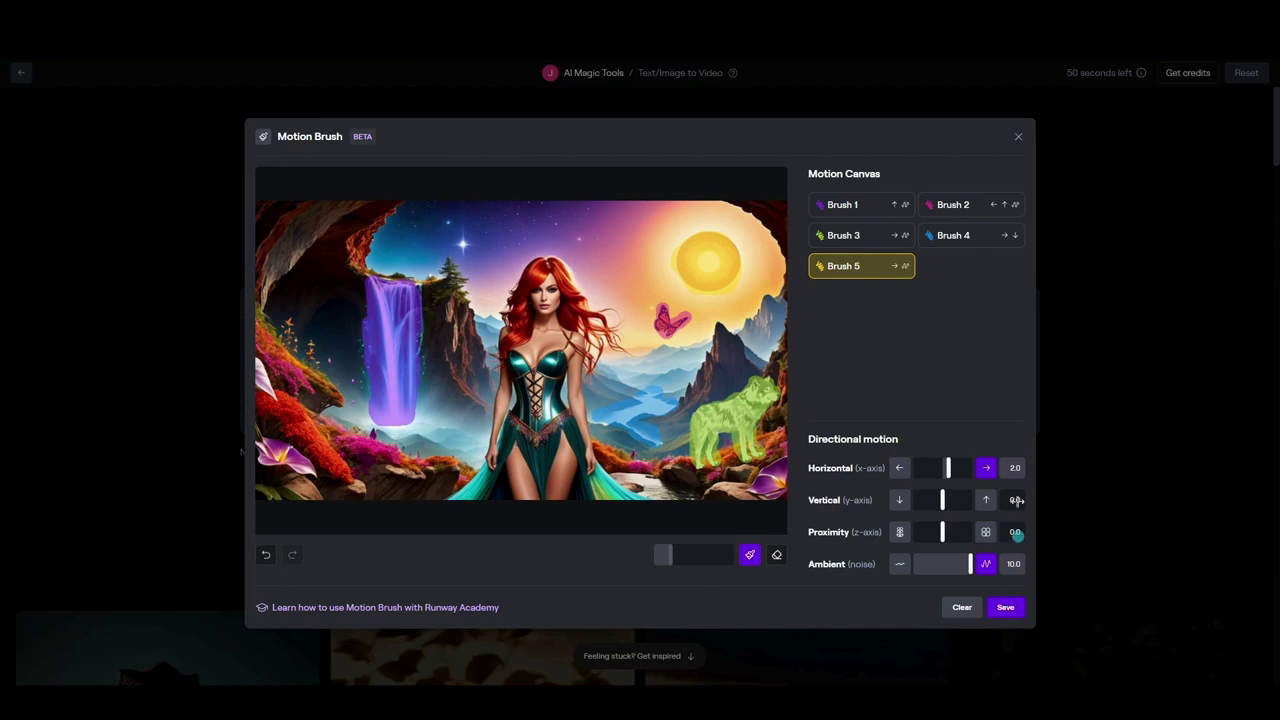
Review the motion settings of Brushes 1 to 5 and save the Motion Brush edits
click(878, 204)
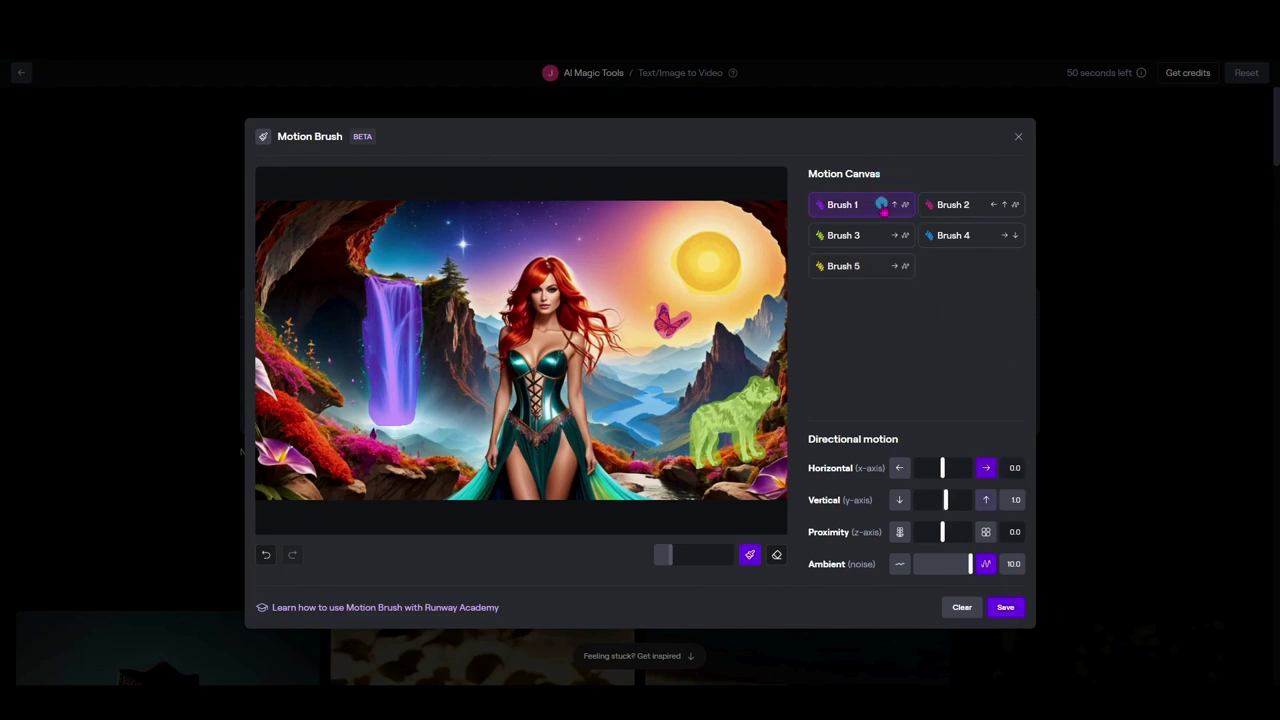
click(937, 212)
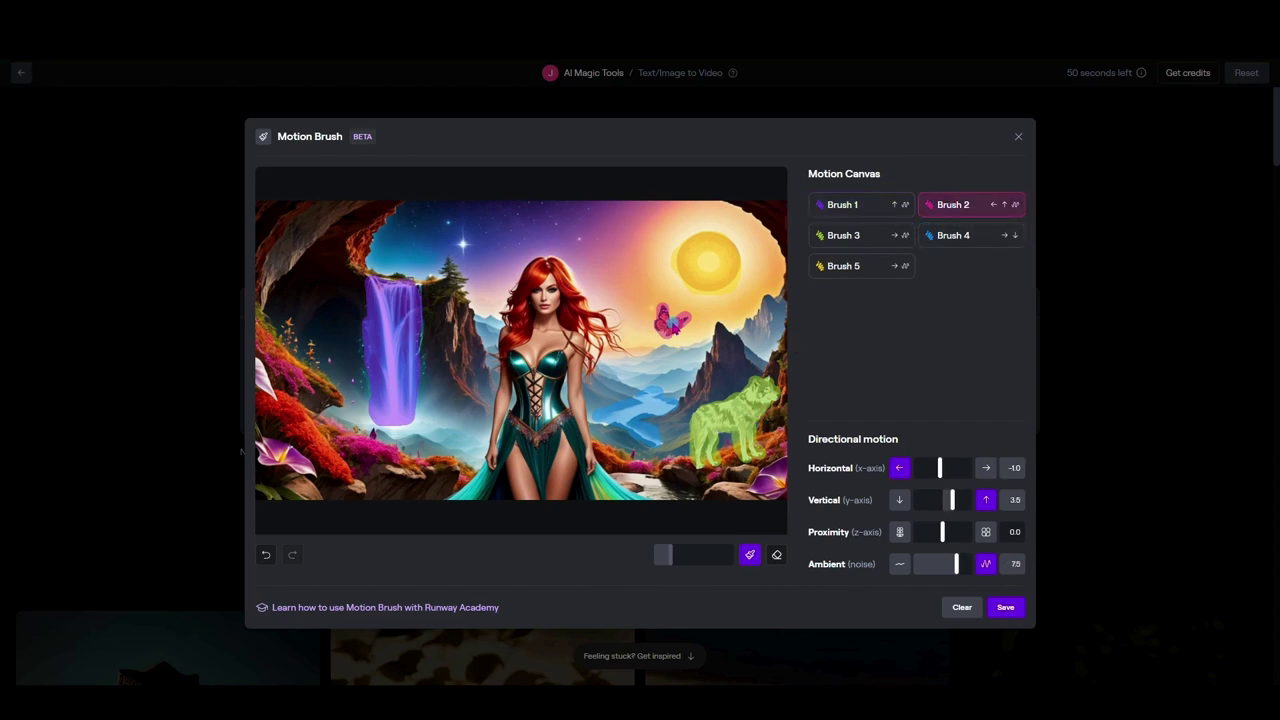
click(864, 236)
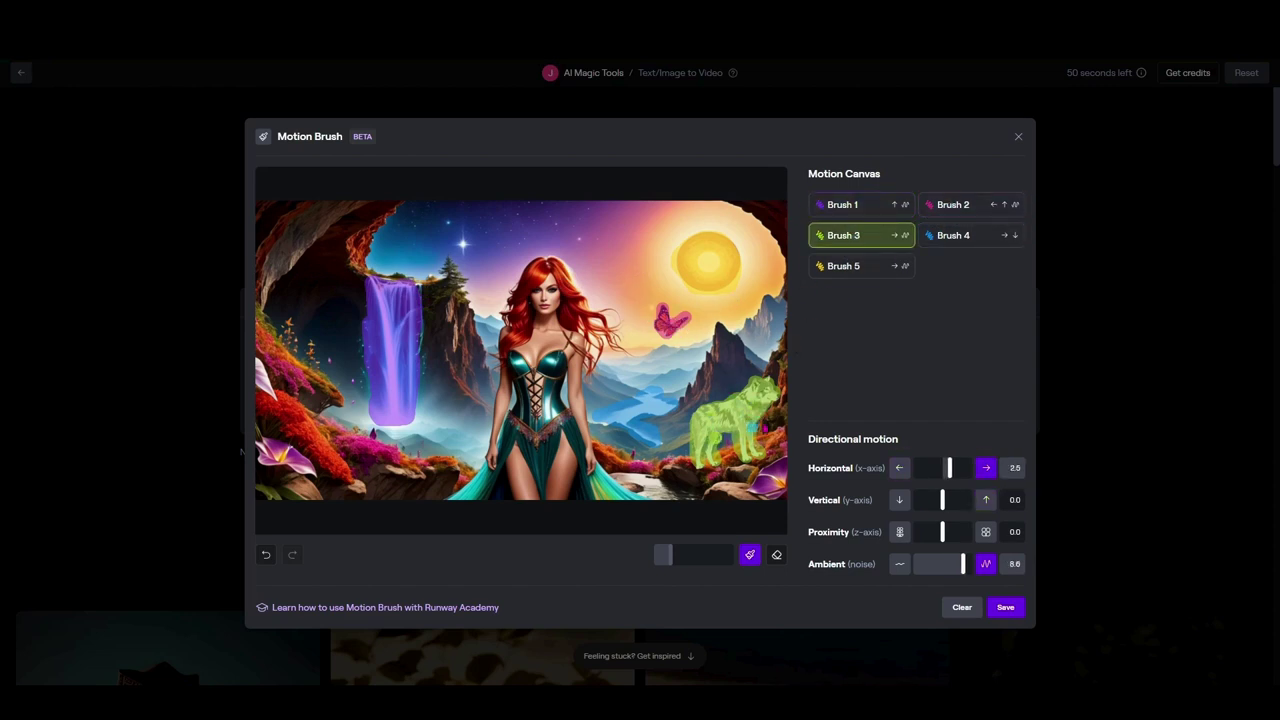
click(960, 238)
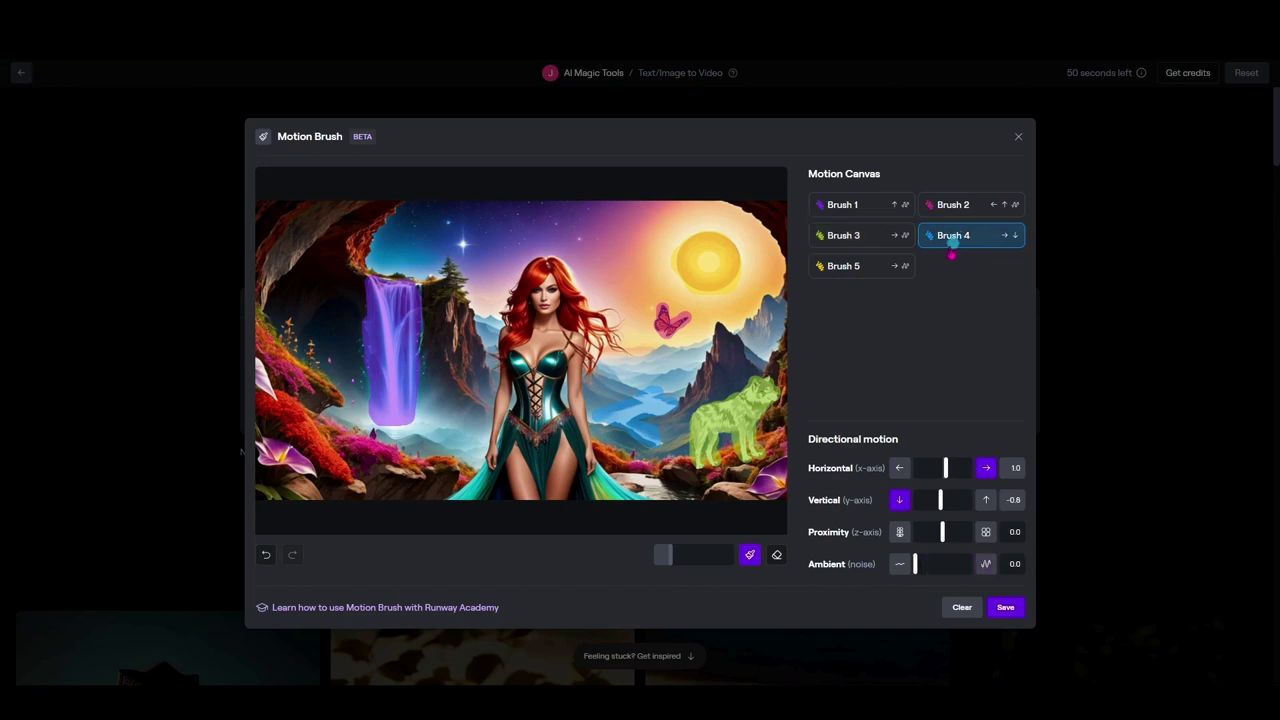
click(880, 267)
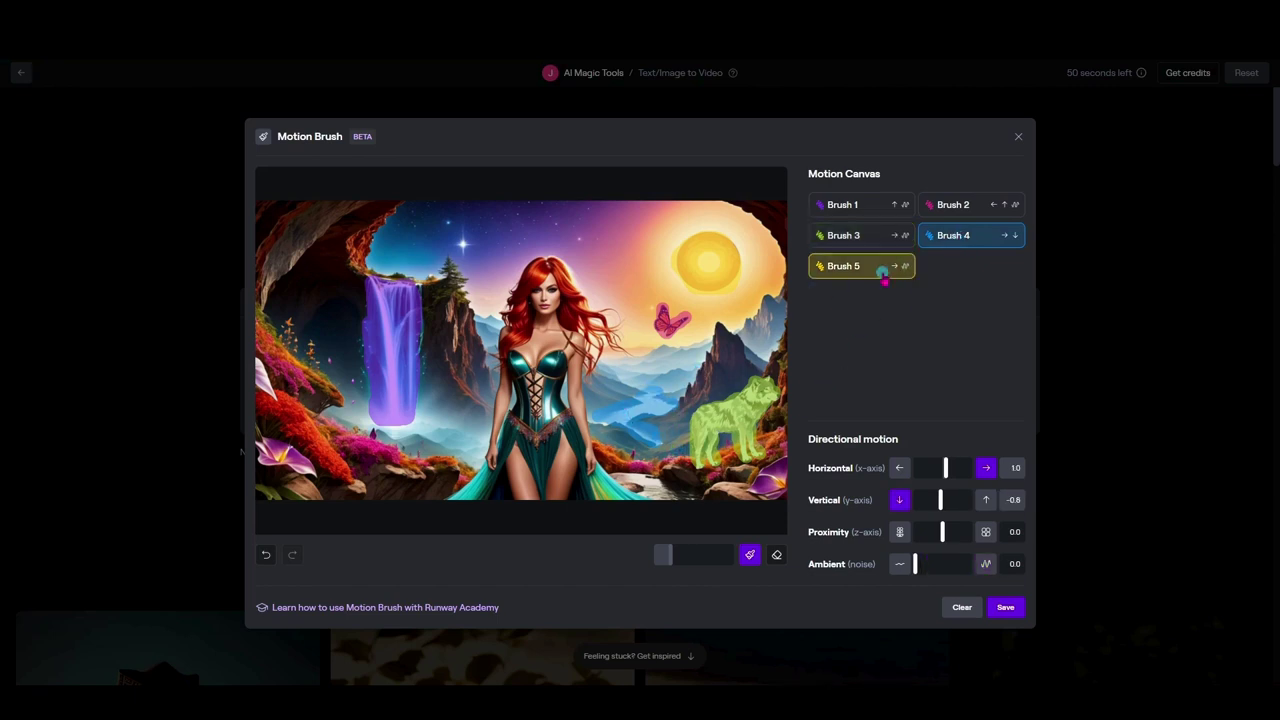
click(1006, 608)
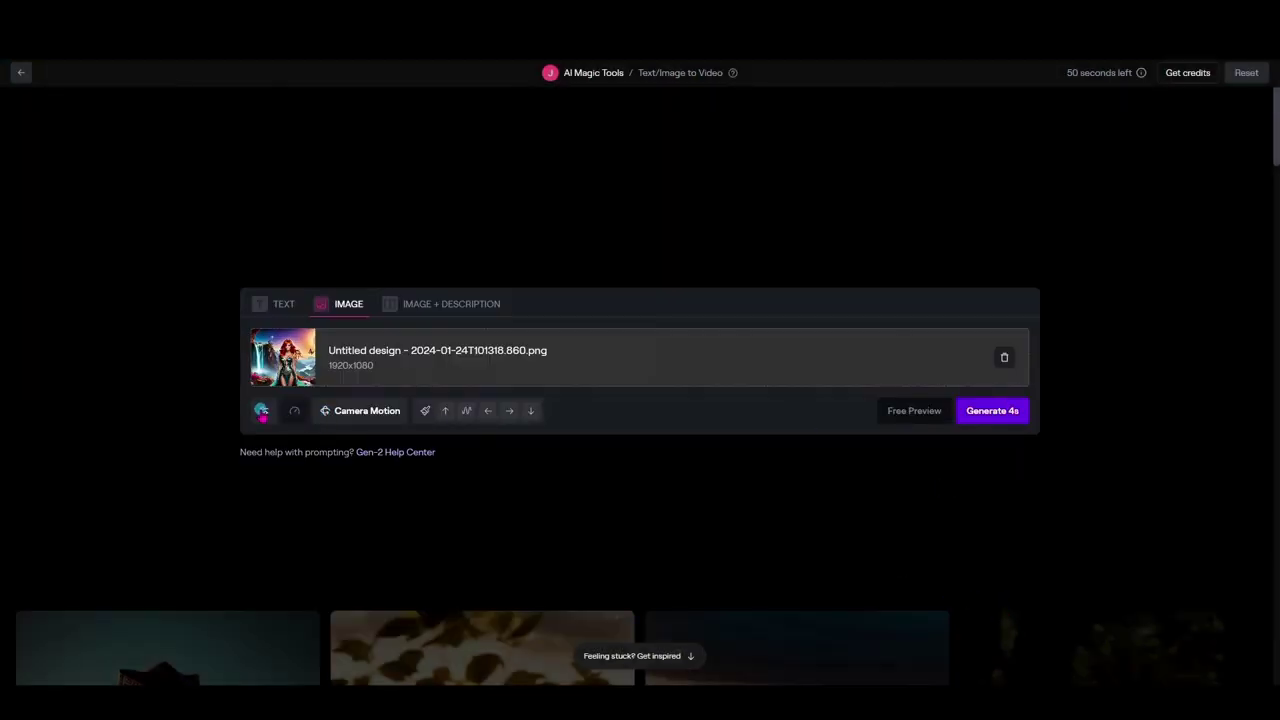
Generate the 4-second video with Upscale enabled in the generation settings and return to the home page
click(262, 410)
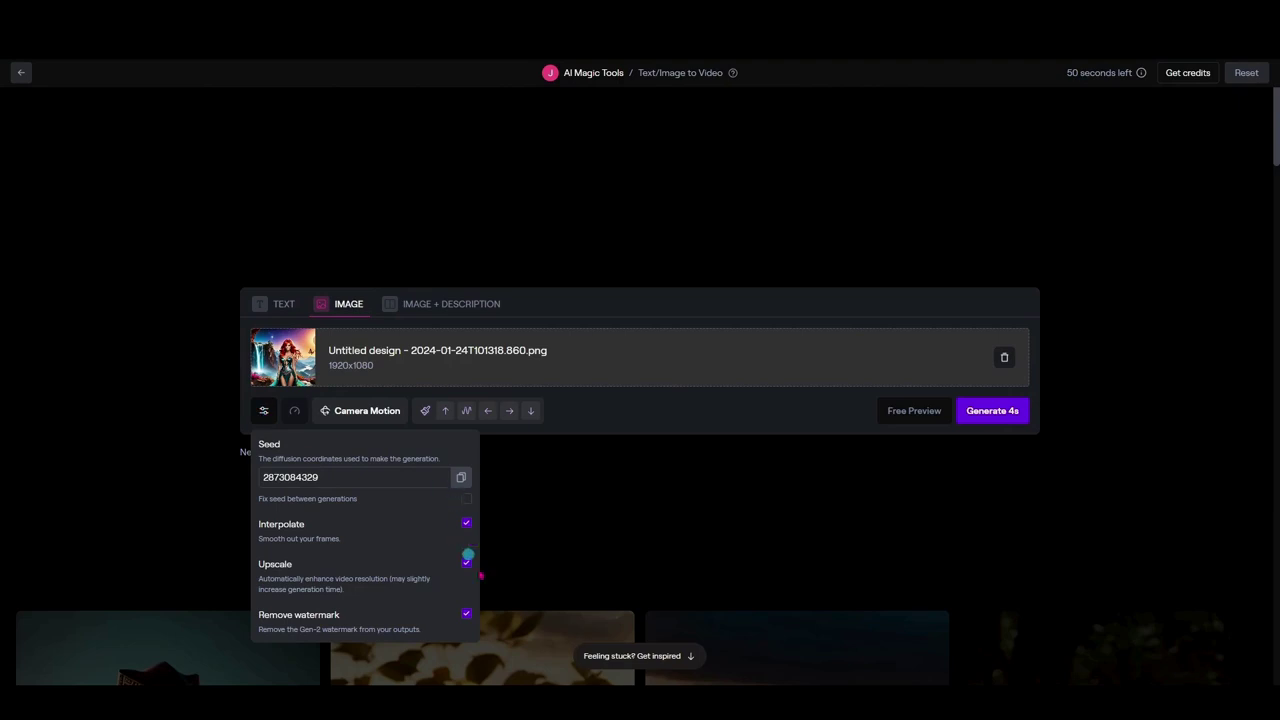
click(464, 564)
click(1005, 414)
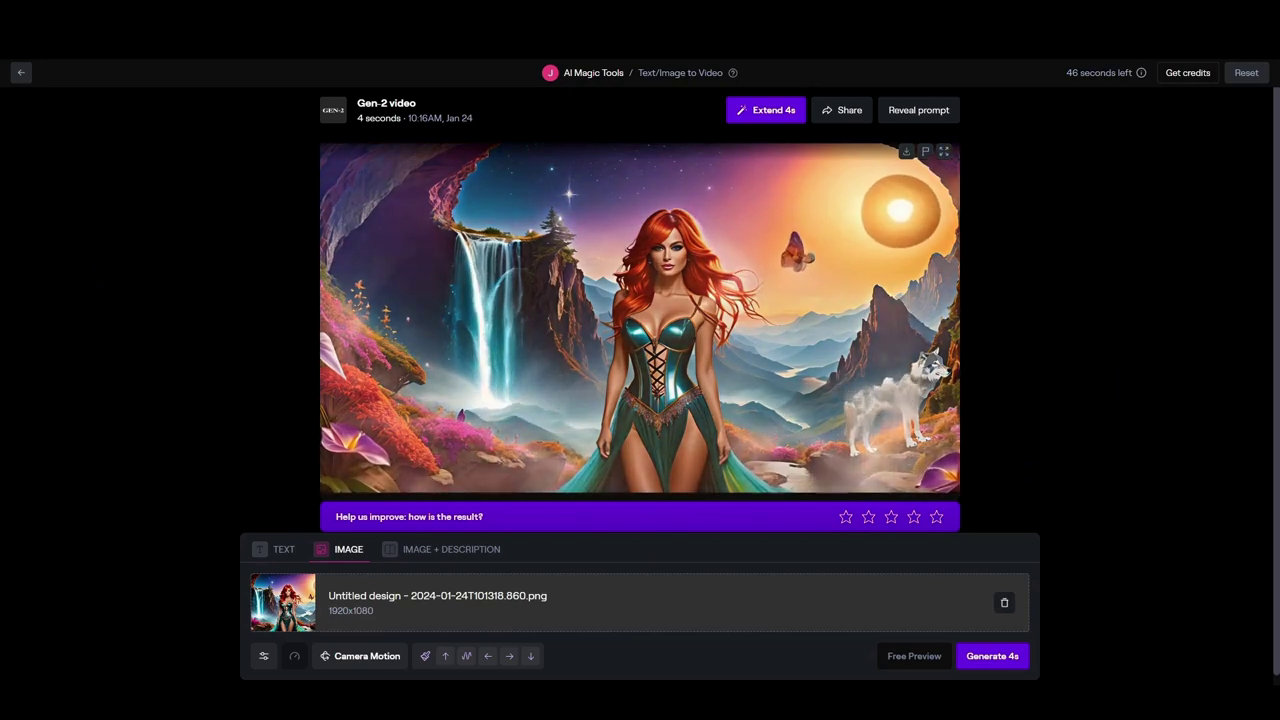
click(20, 72)
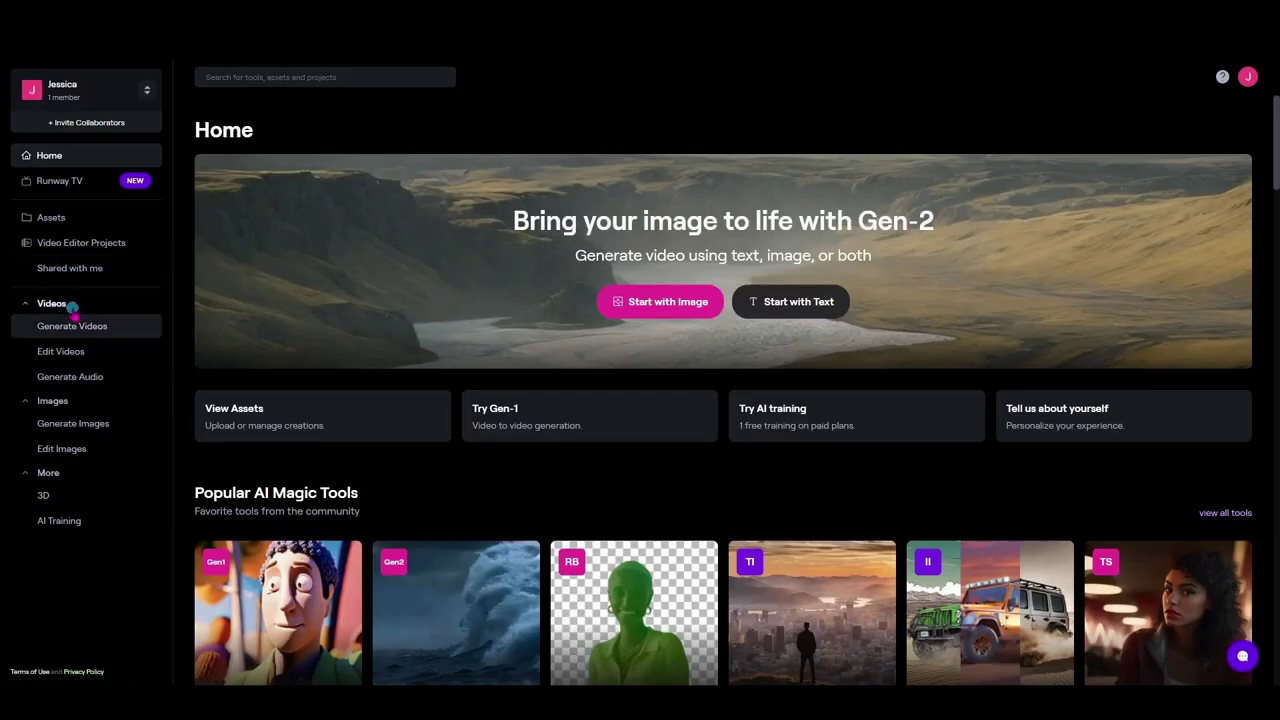